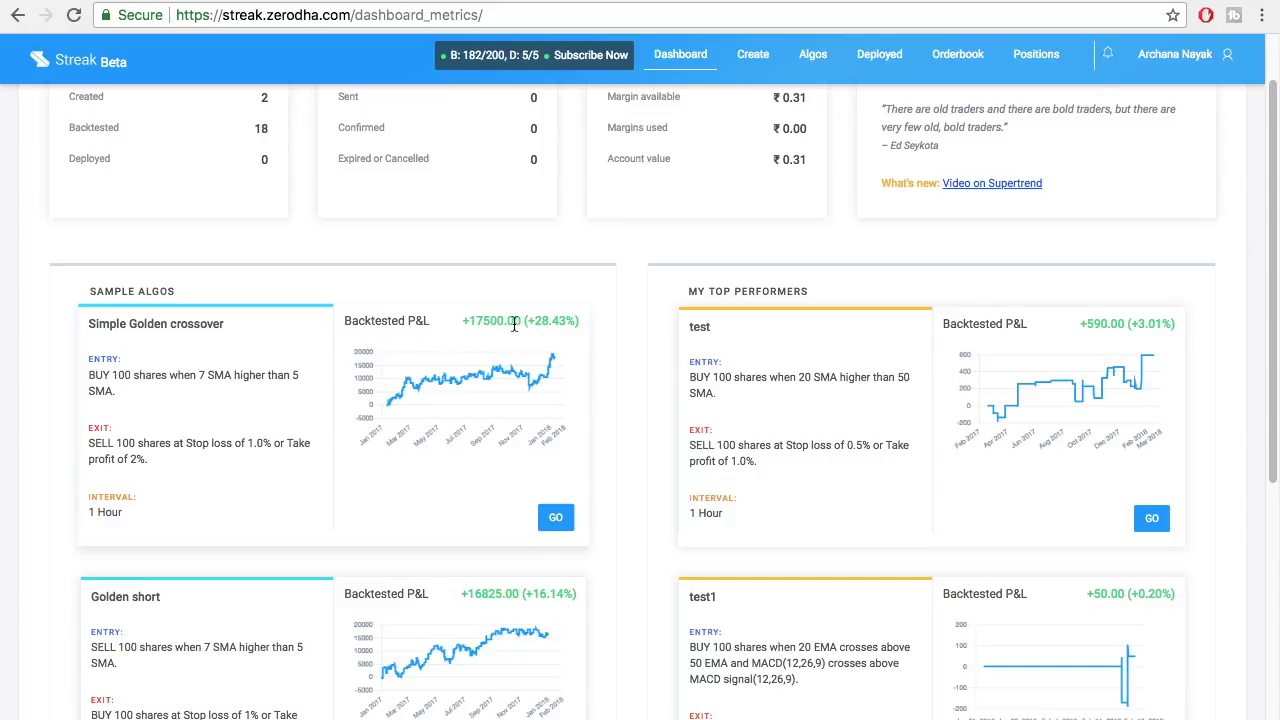
Review the sample algos and top performers listed on the dashboard
scroll(413, 492, down, 5)
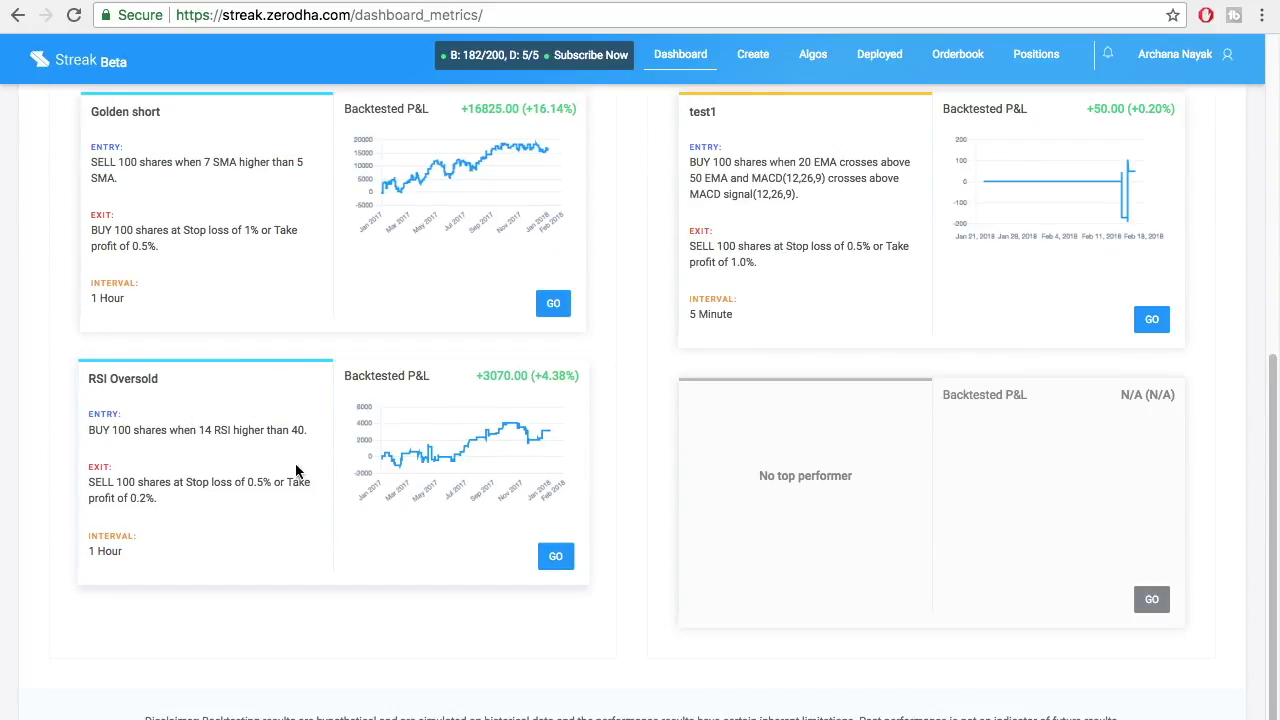
scroll(378, 456, up, 4)
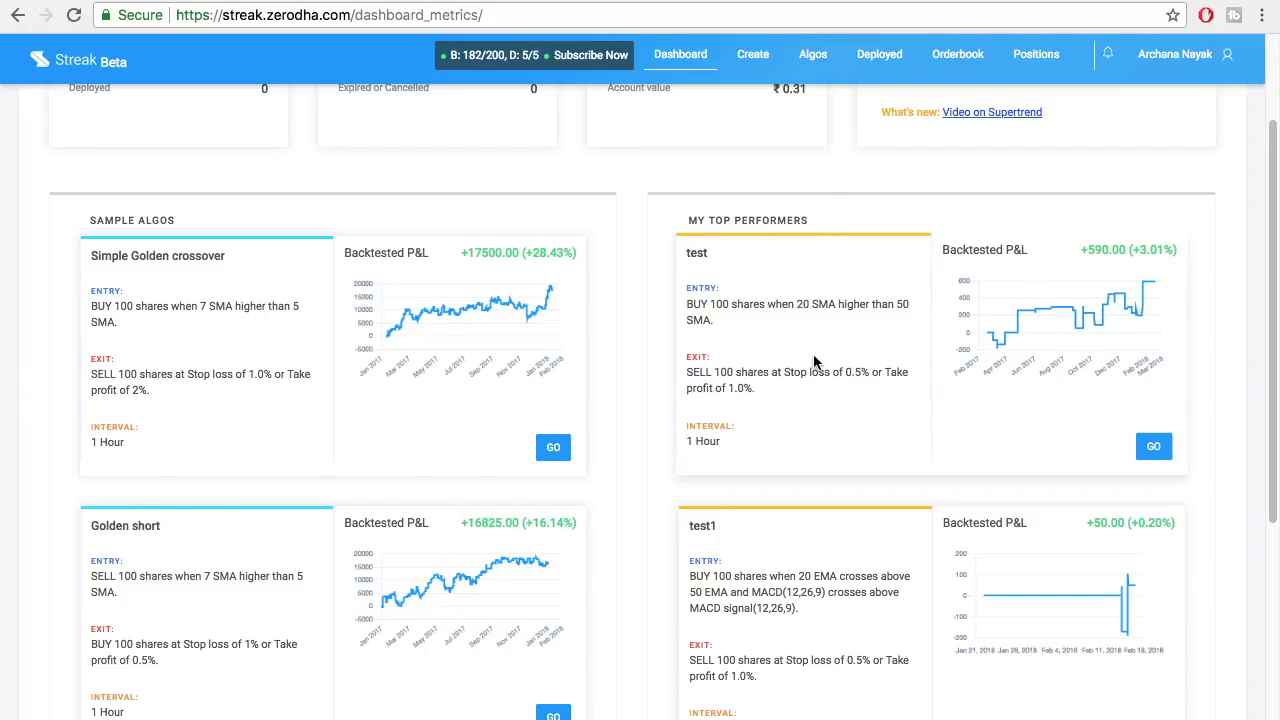
scroll(830, 650, down, 2)
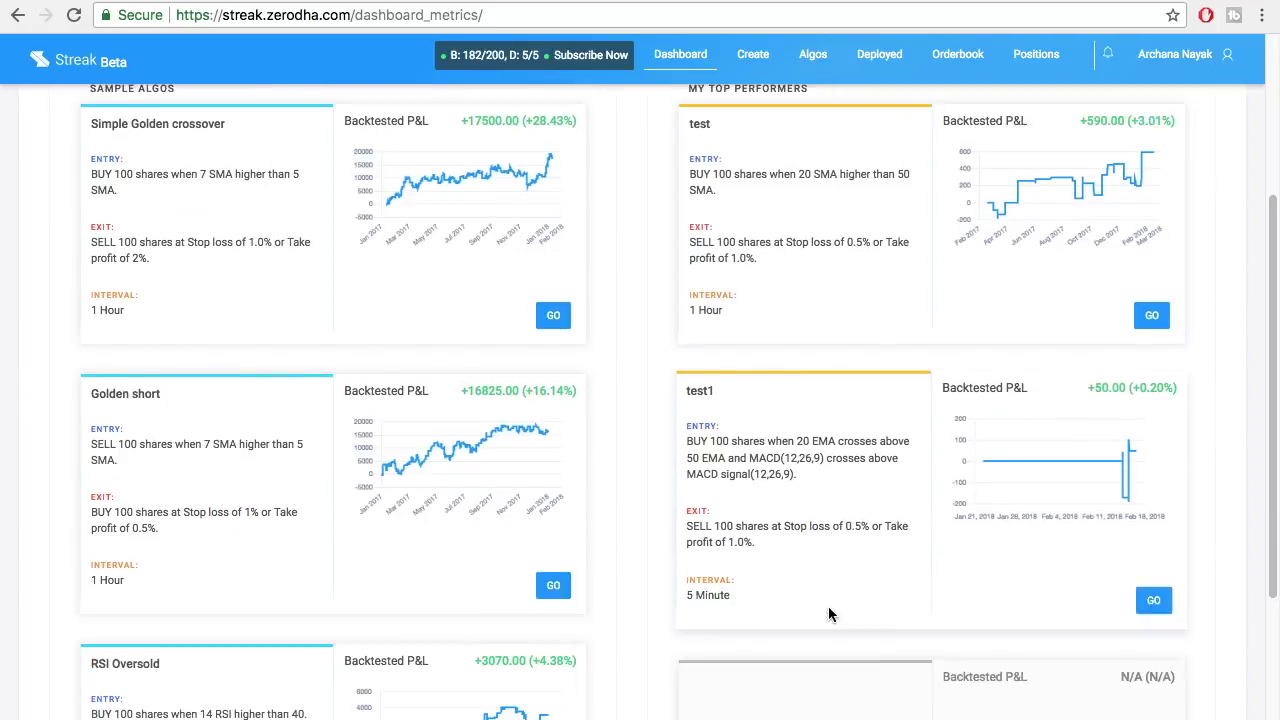
scroll(828, 610, down, 2)
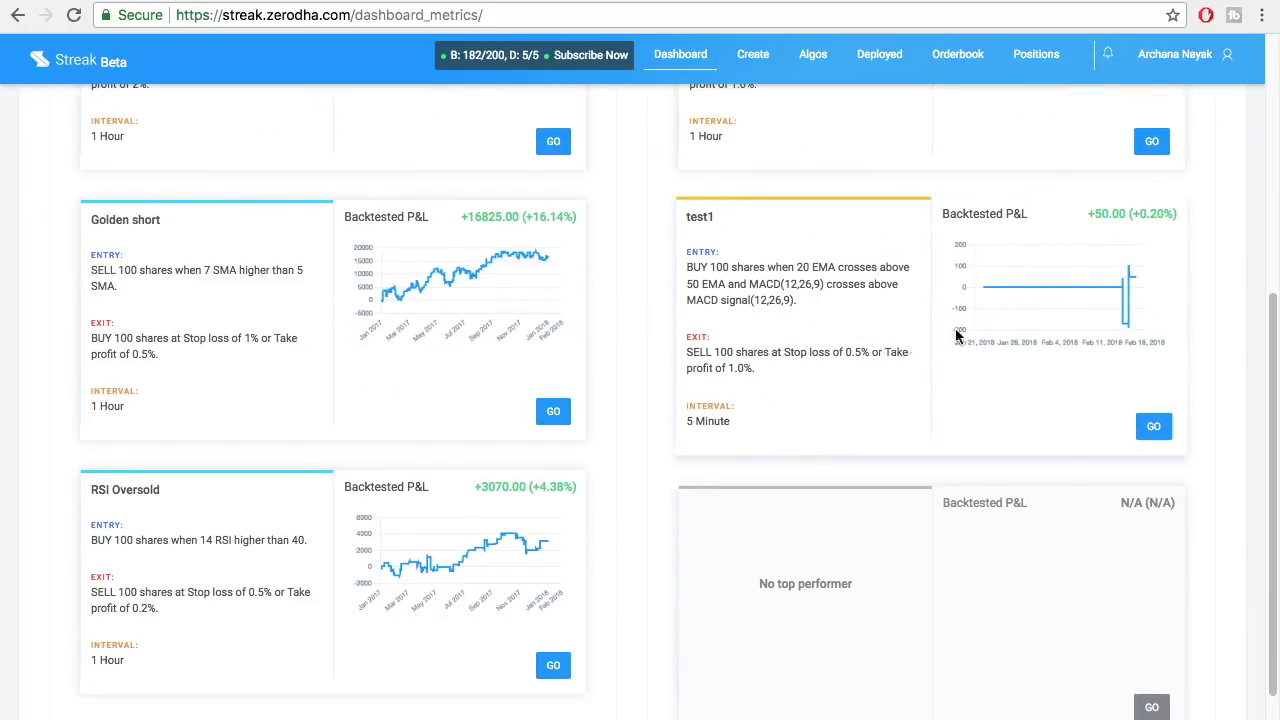
scroll(824, 566, up, 5)
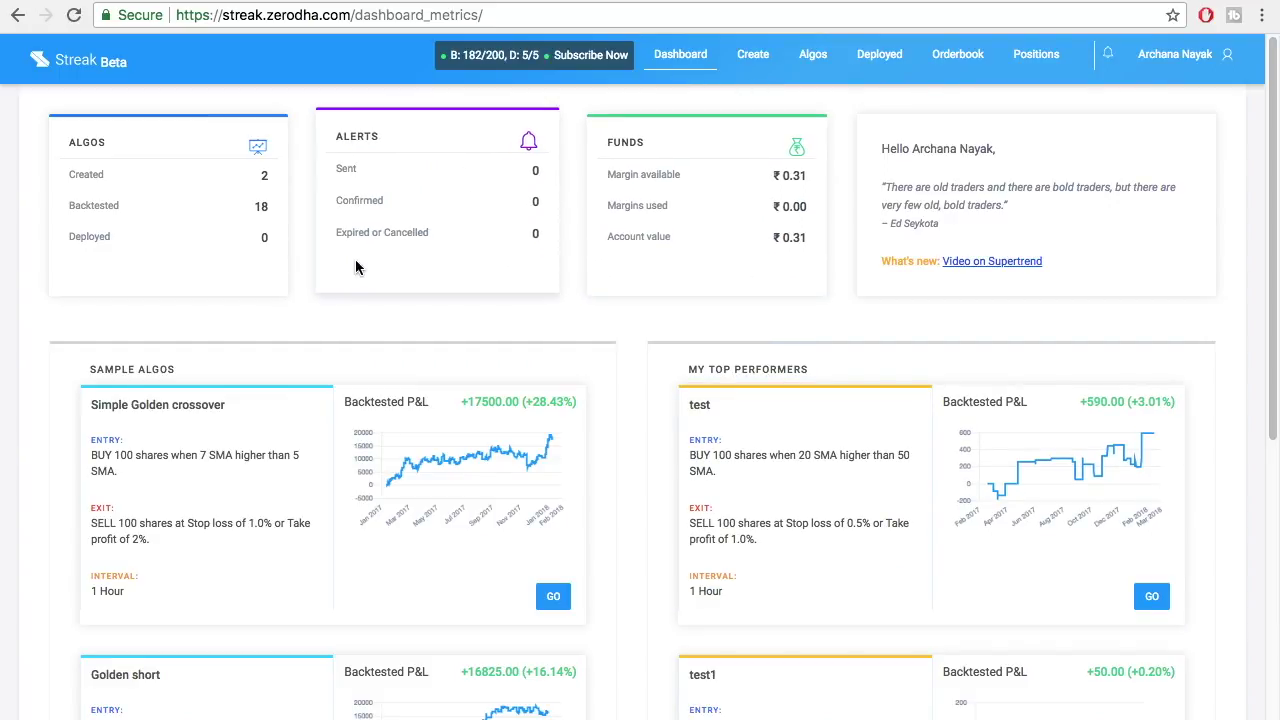
Start creating a new algo with INFY NSE as the instrument and a candle interval of 5 Minutes
click(753, 58)
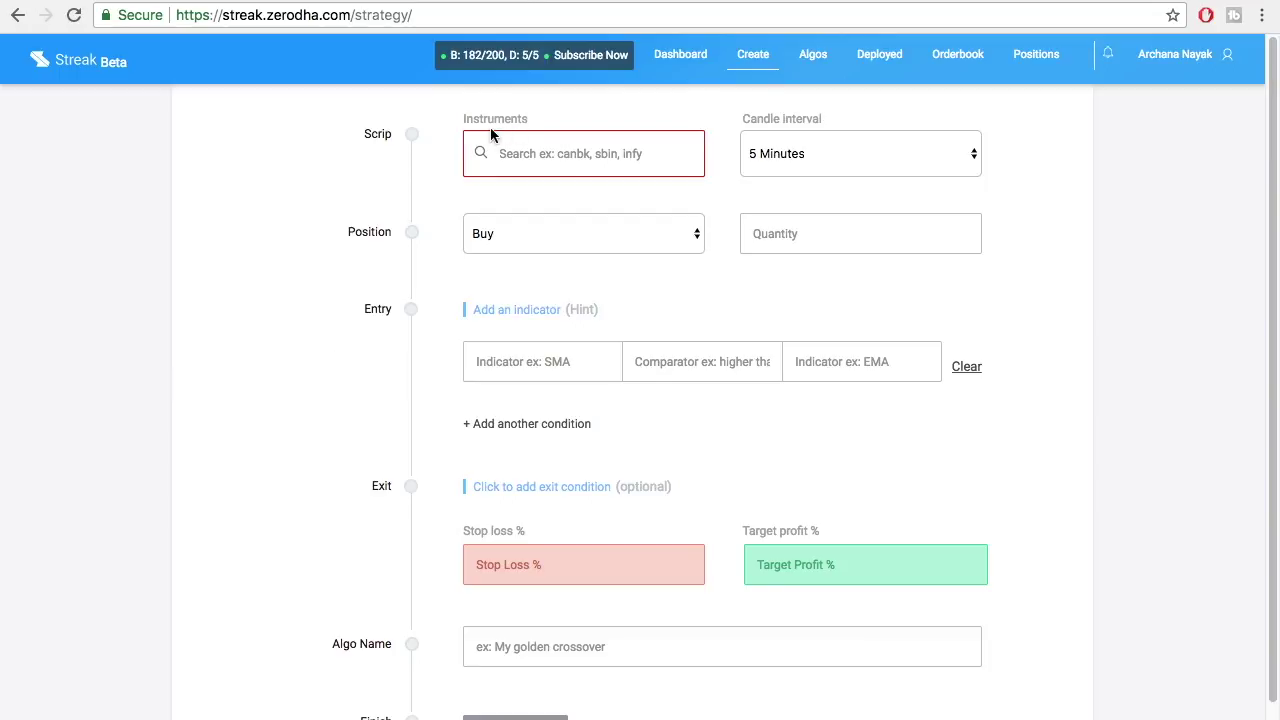
click(559, 163)
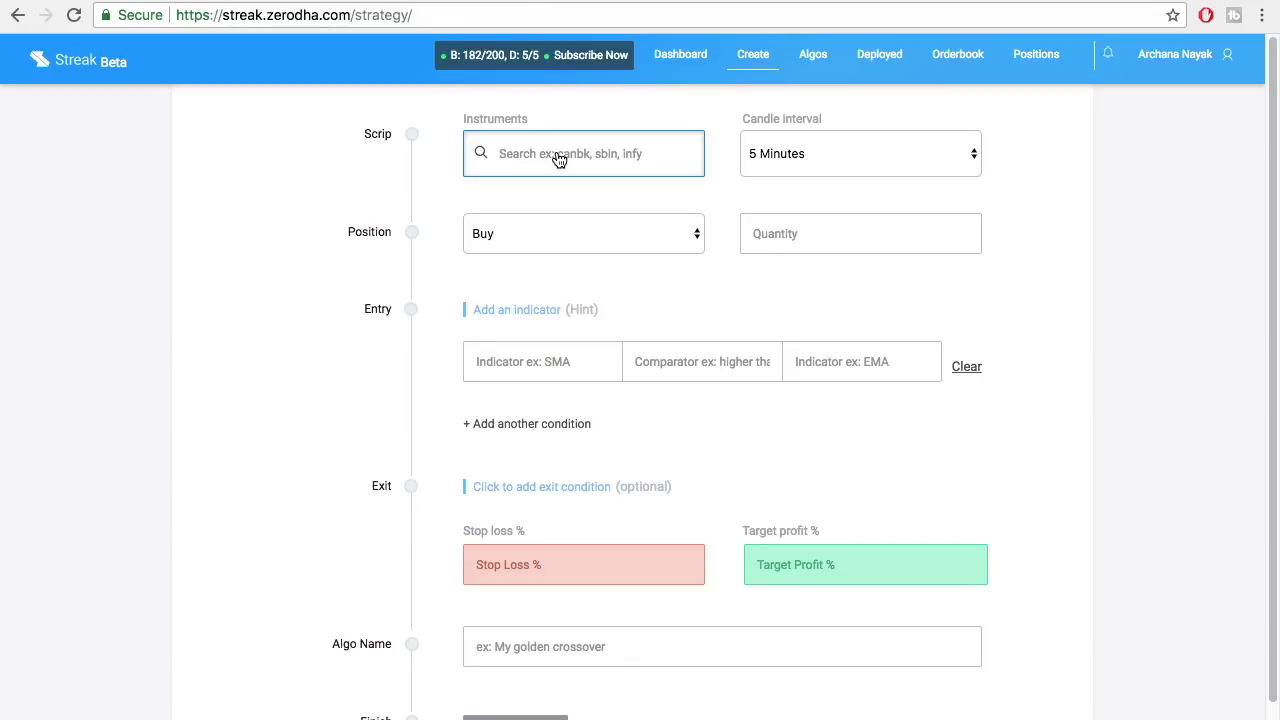
text(inf)
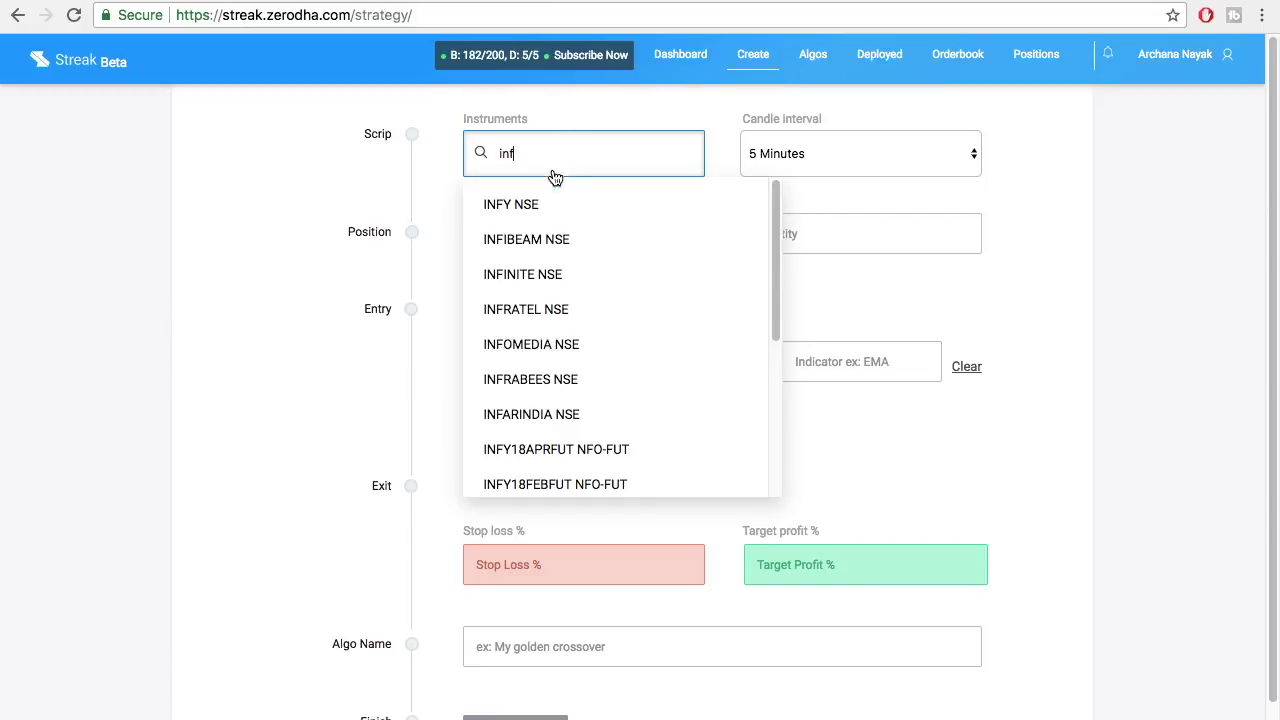
click(513, 210)
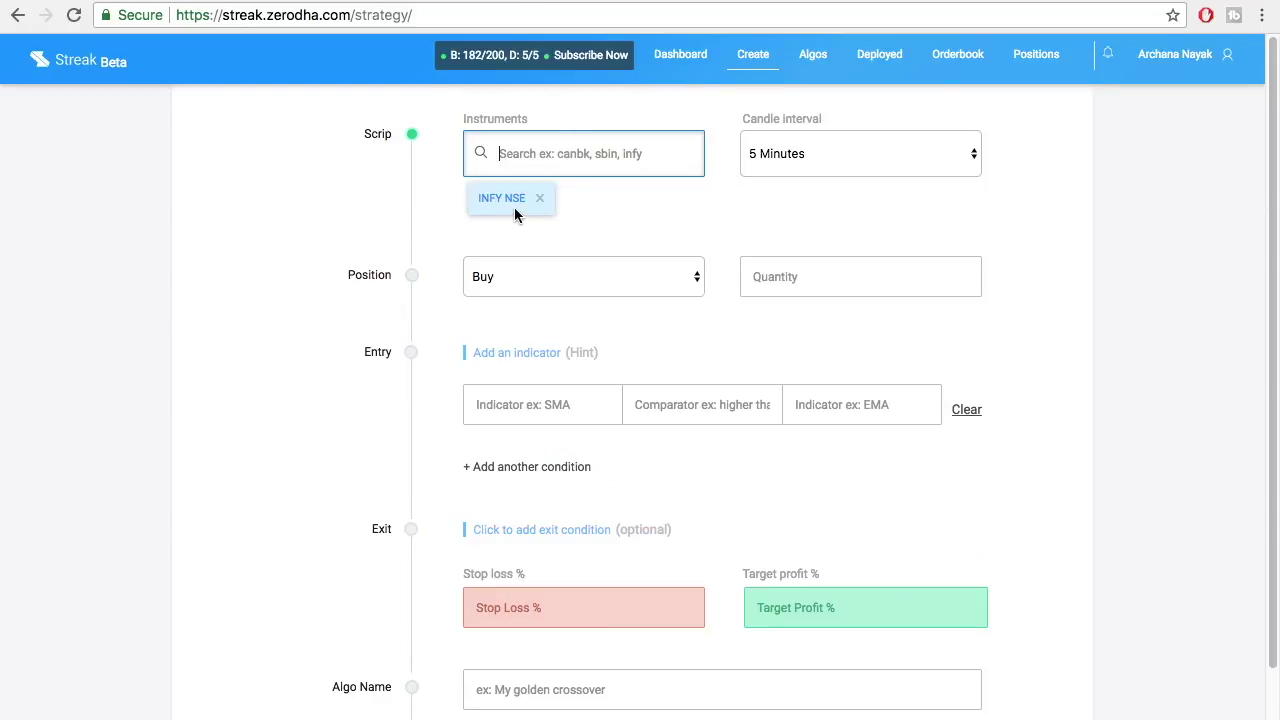
click(815, 163)
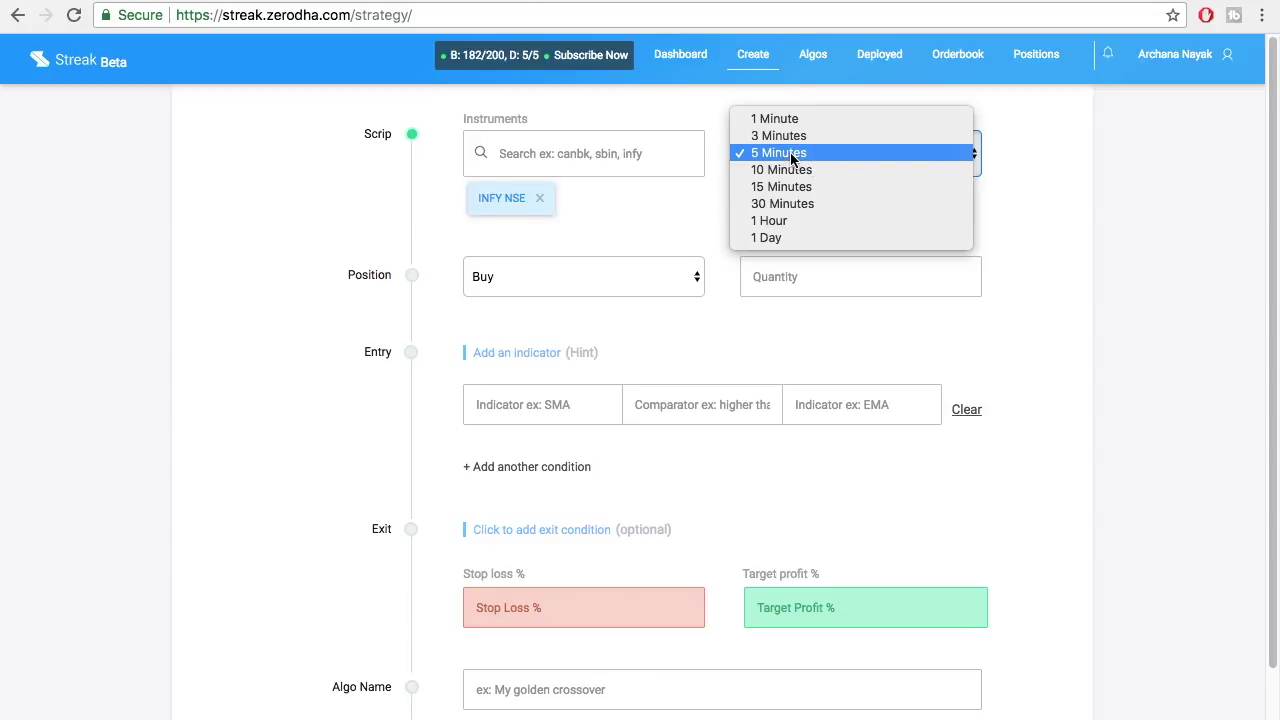
click(791, 158)
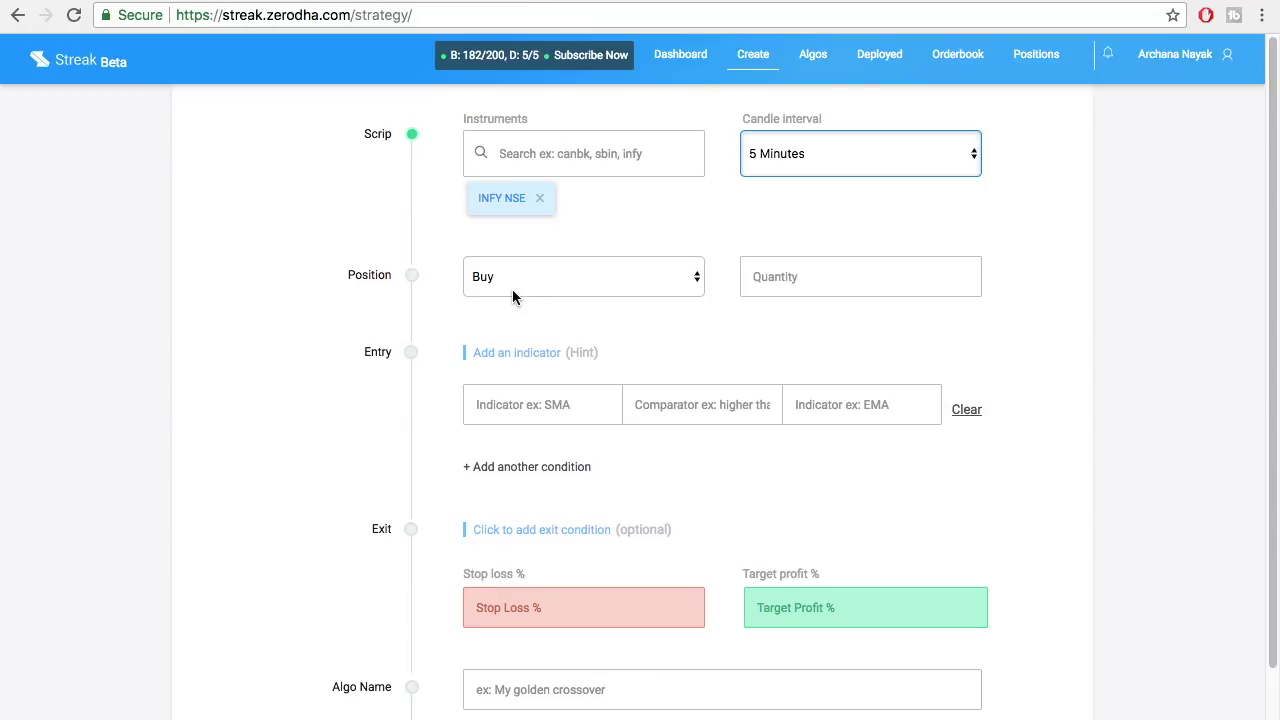
Add SBIN NSE as a second instrument and set the Buy position's quantity to 100
click(604, 166)
text(s)
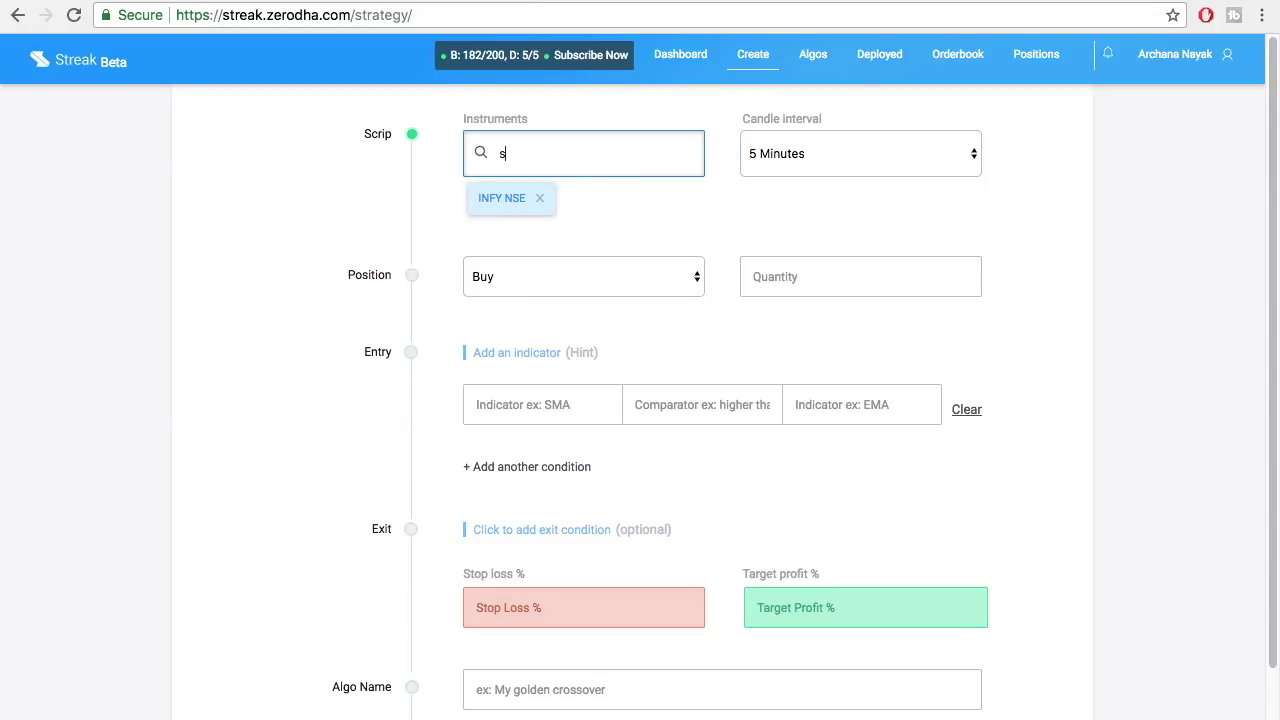
text(bin)
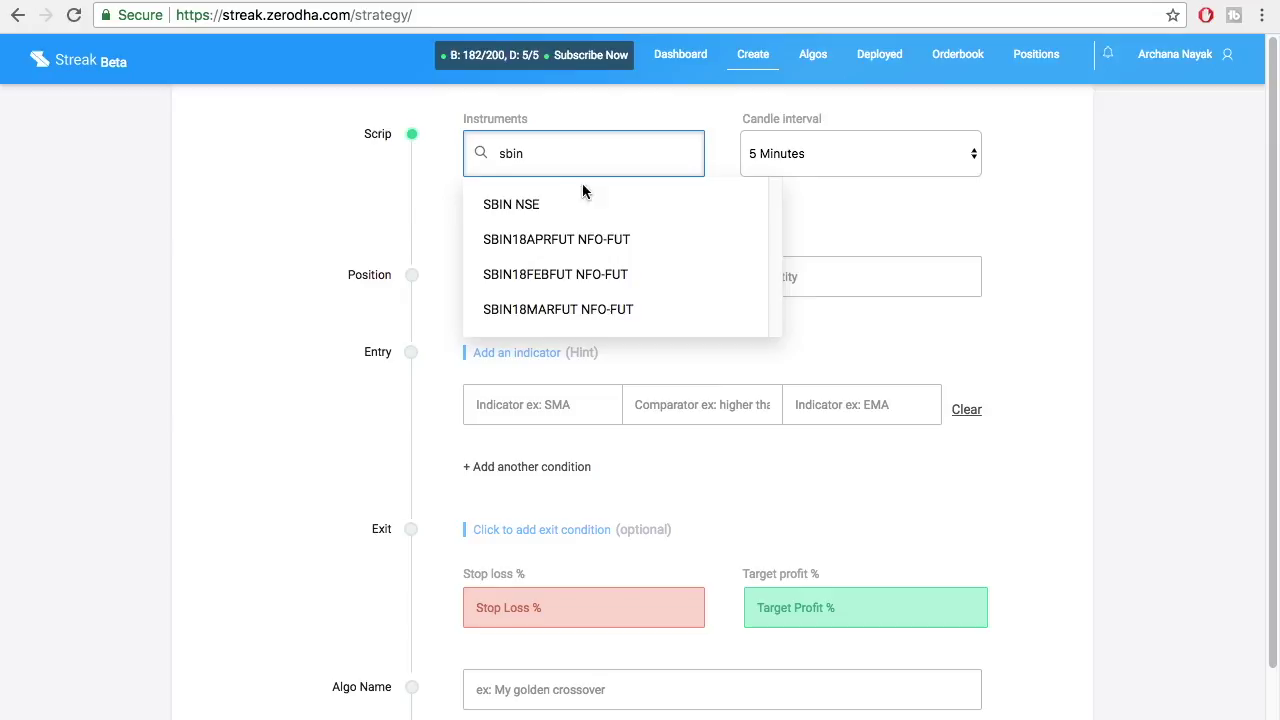
click(554, 206)
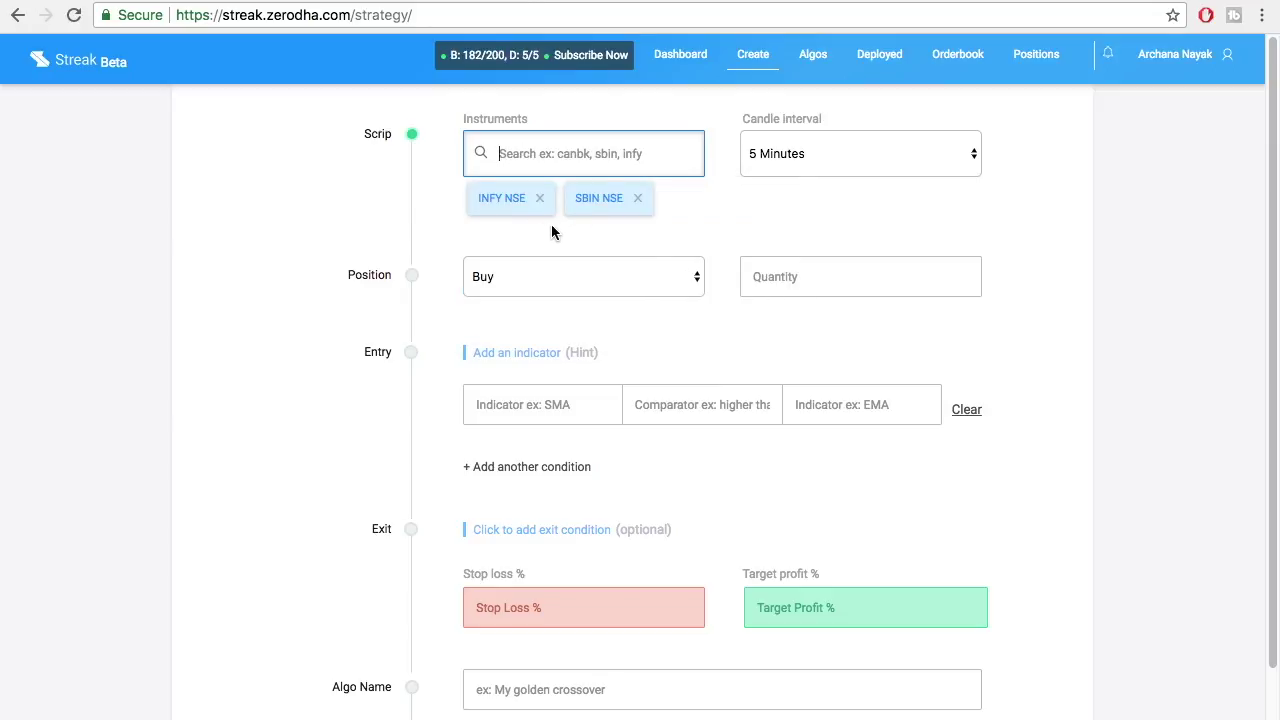
click(799, 286)
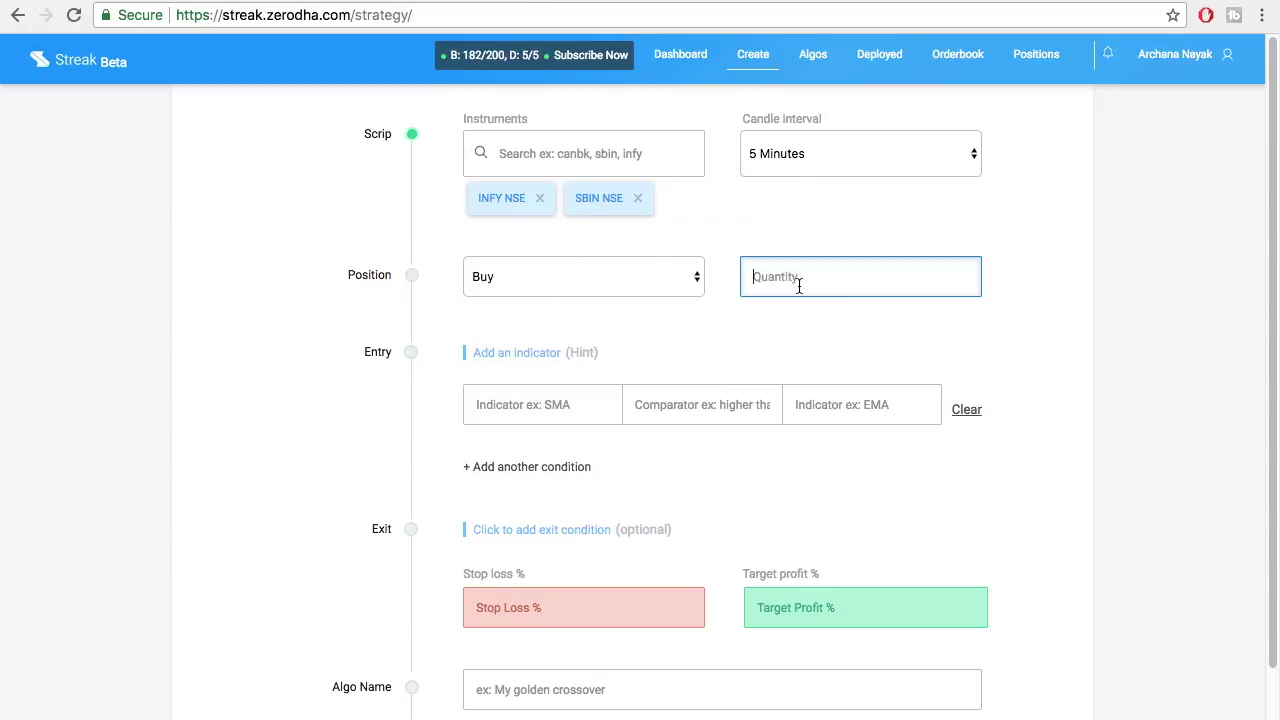
text(100)
Set the entry condition's first indicator to SMA with a period of 5
click(594, 414)
drag(771, 479, 774, 451)
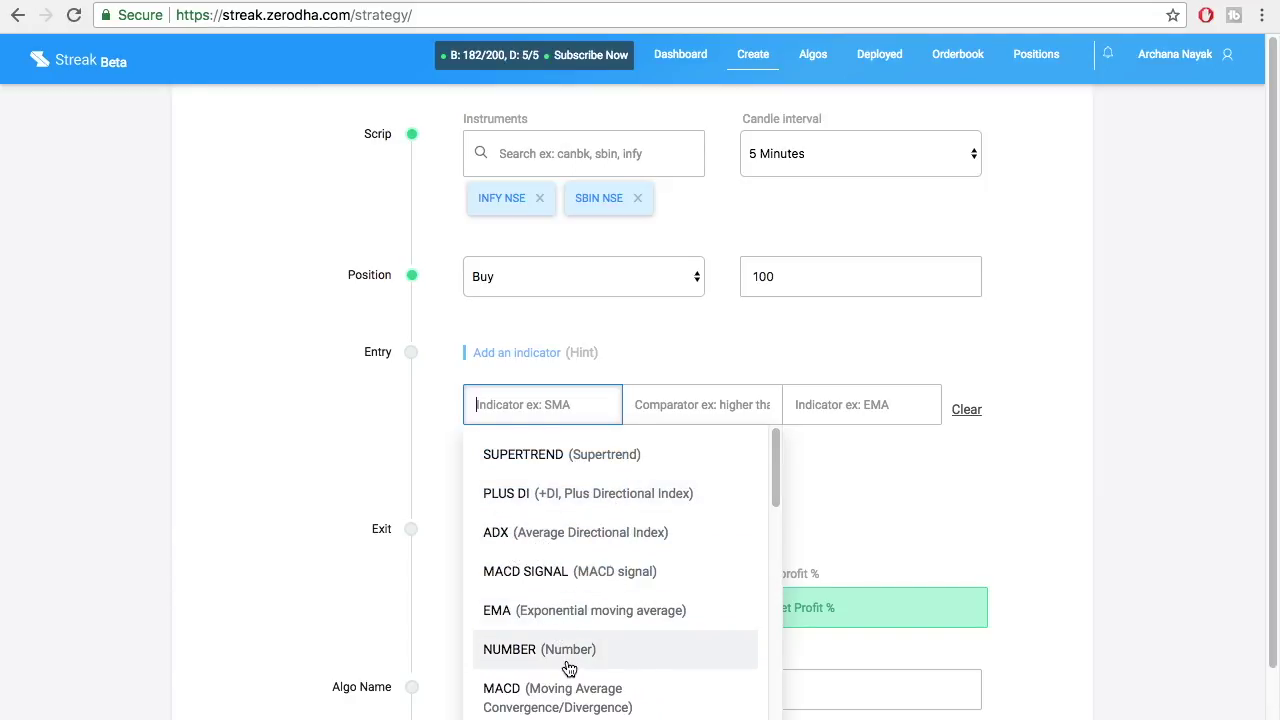
scroll(569, 668, down, 1)
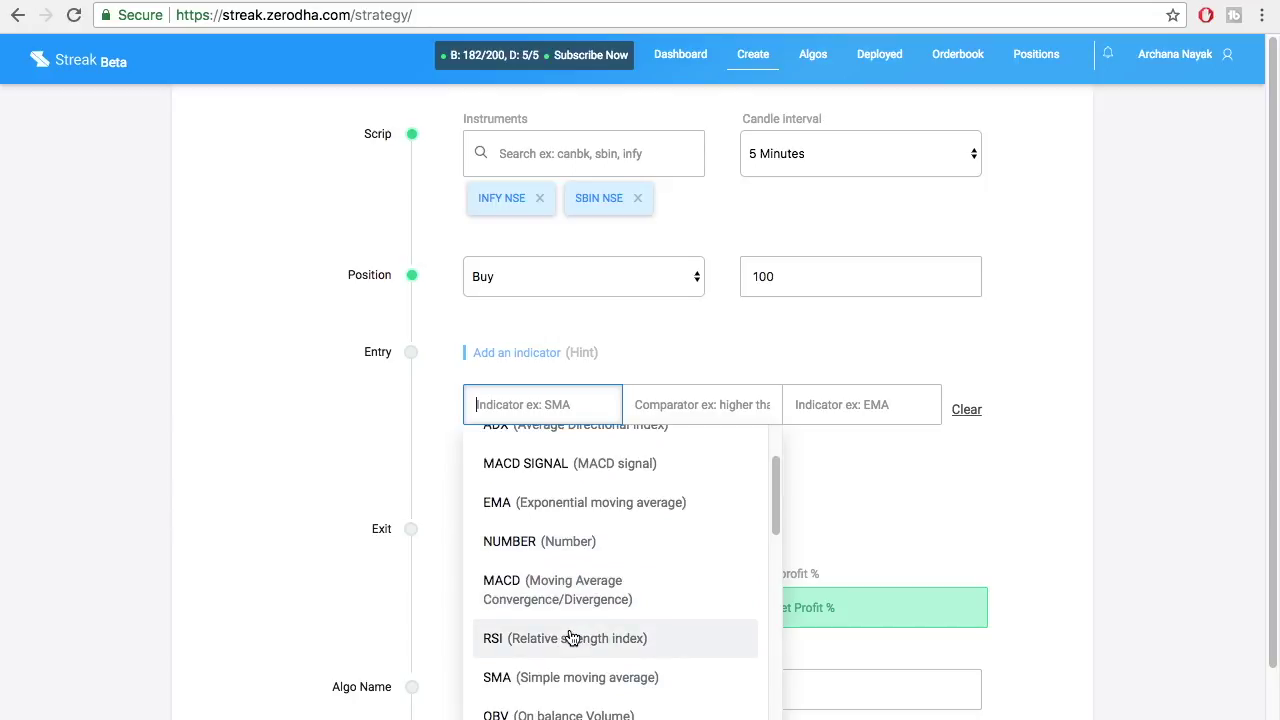
scroll(570, 638, down, 1)
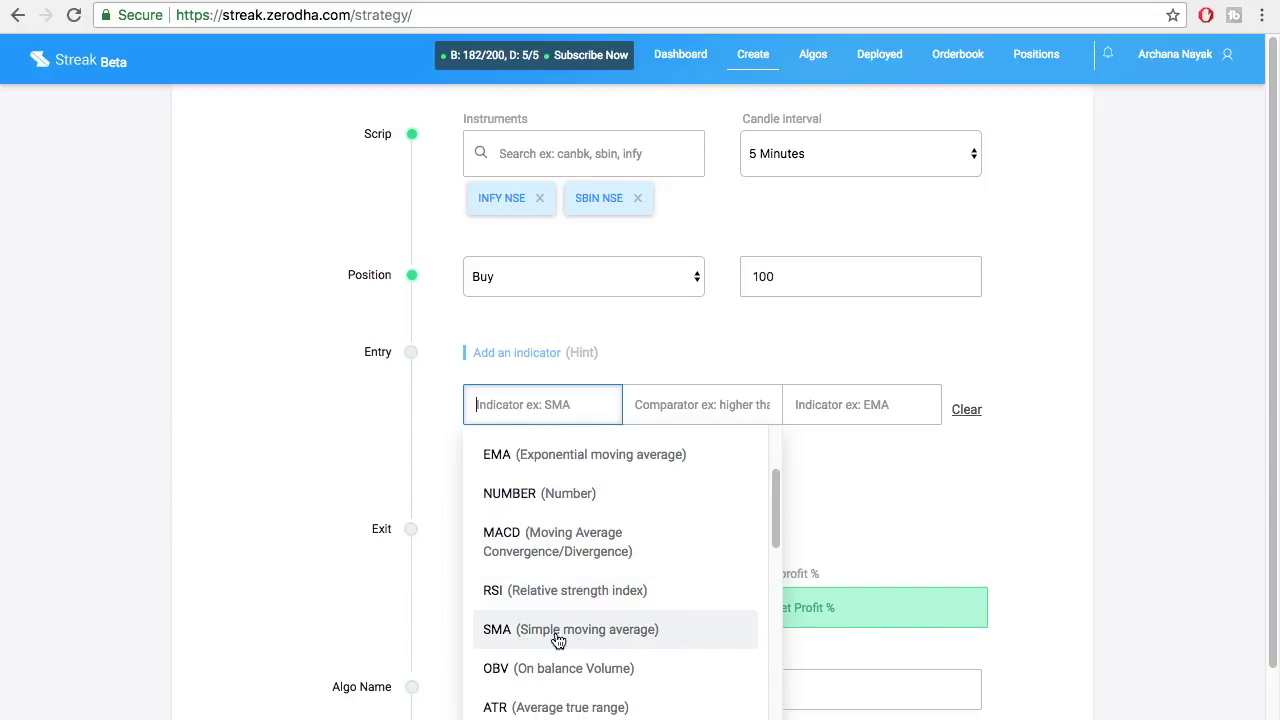
click(556, 632)
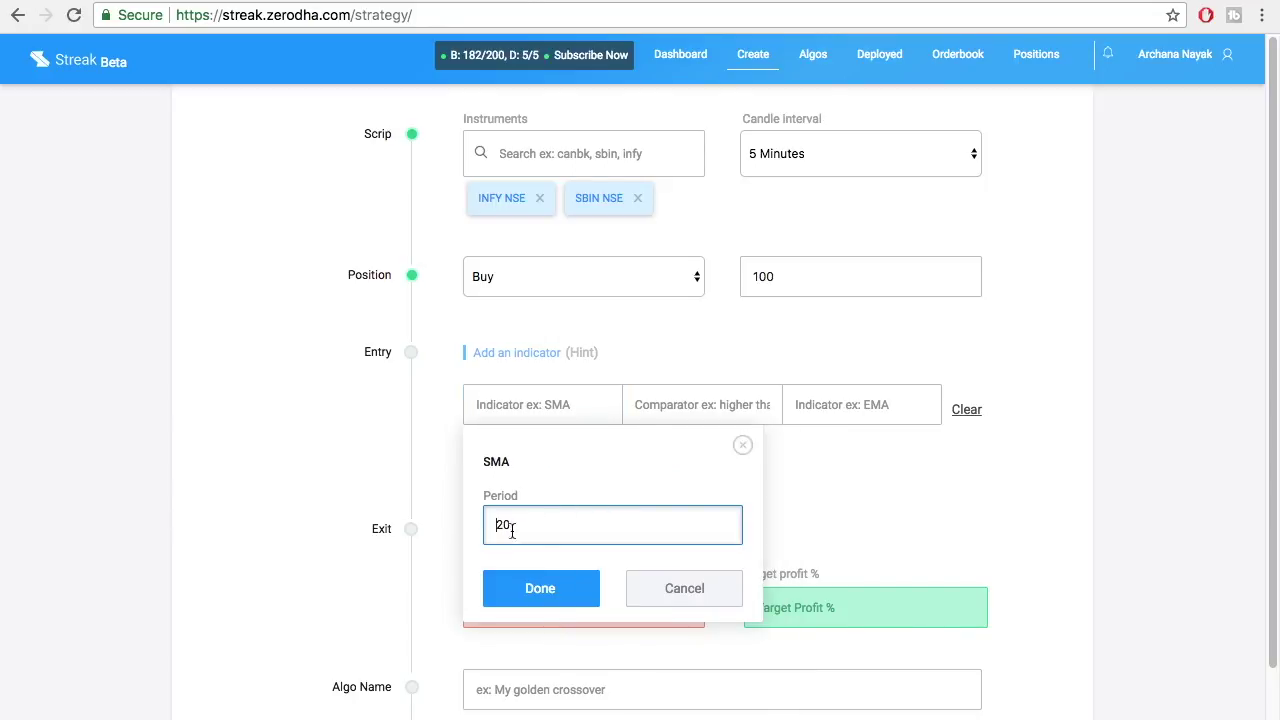
drag(522, 524, 484, 524)
text(5)
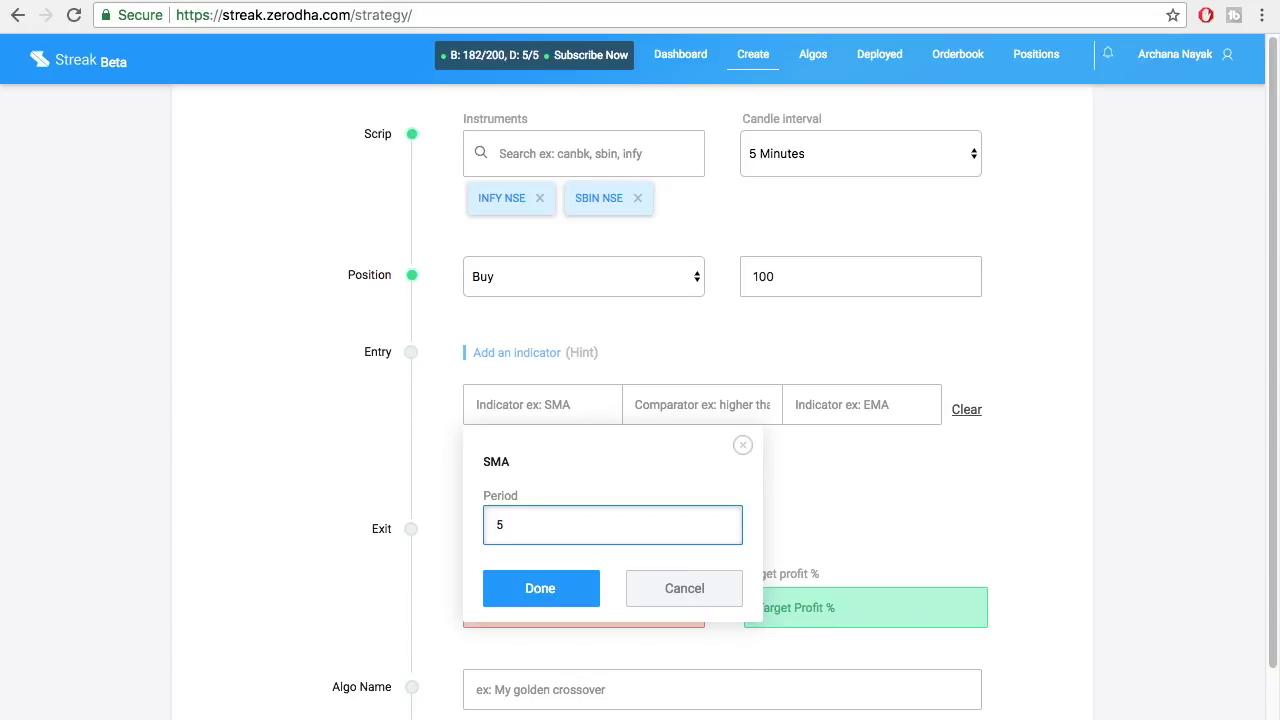
click(540, 594)
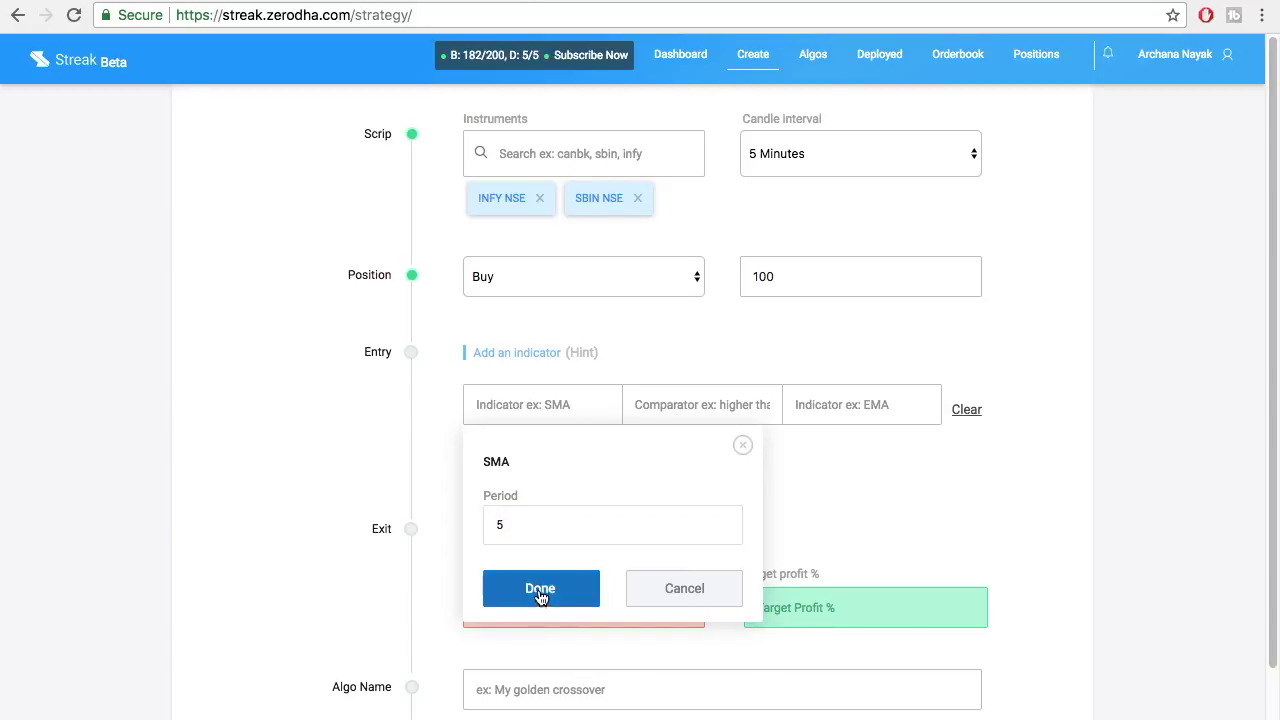
Complete the entry condition with the comparator "crosses above" and an SMA of period 7 as the second indicator
click(681, 405)
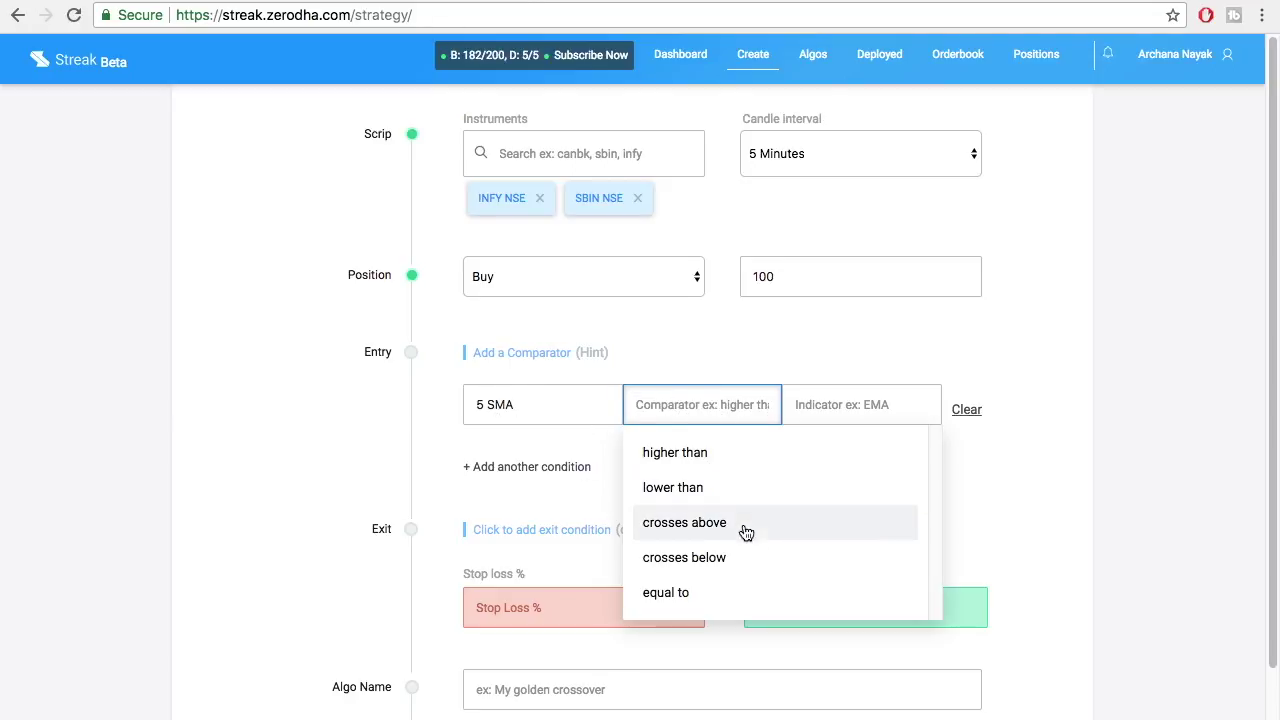
click(693, 532)
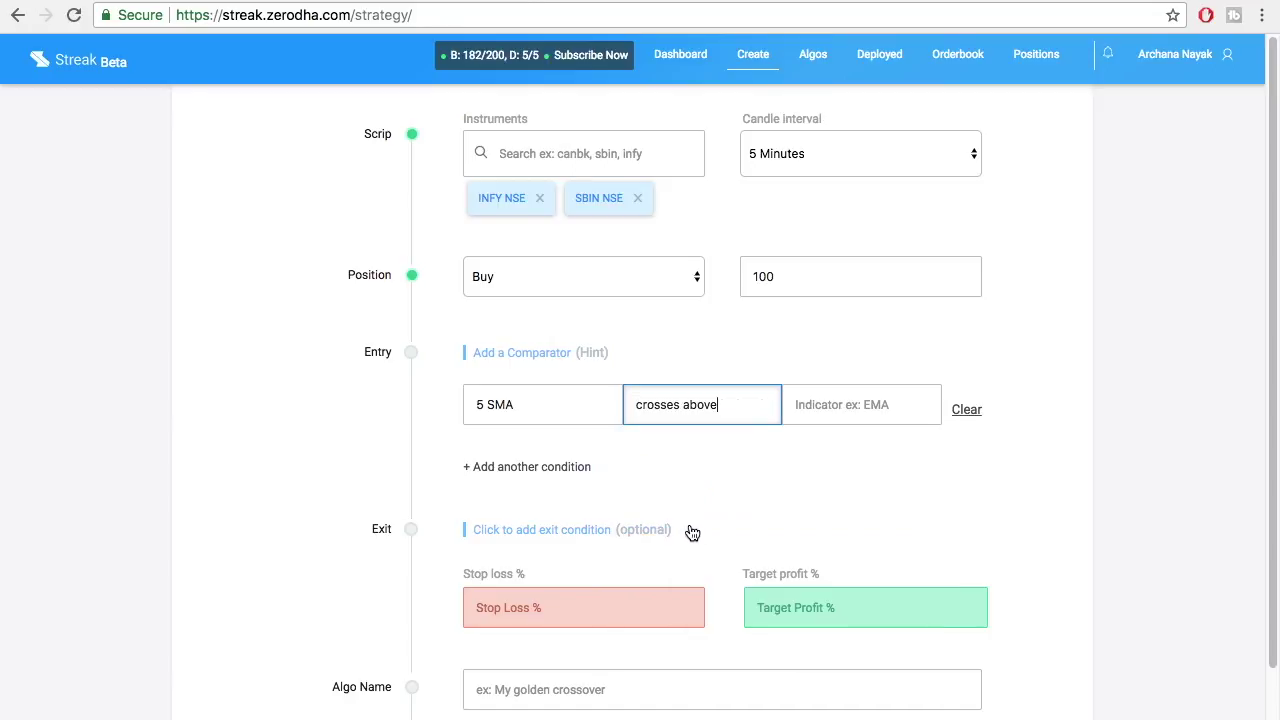
click(848, 407)
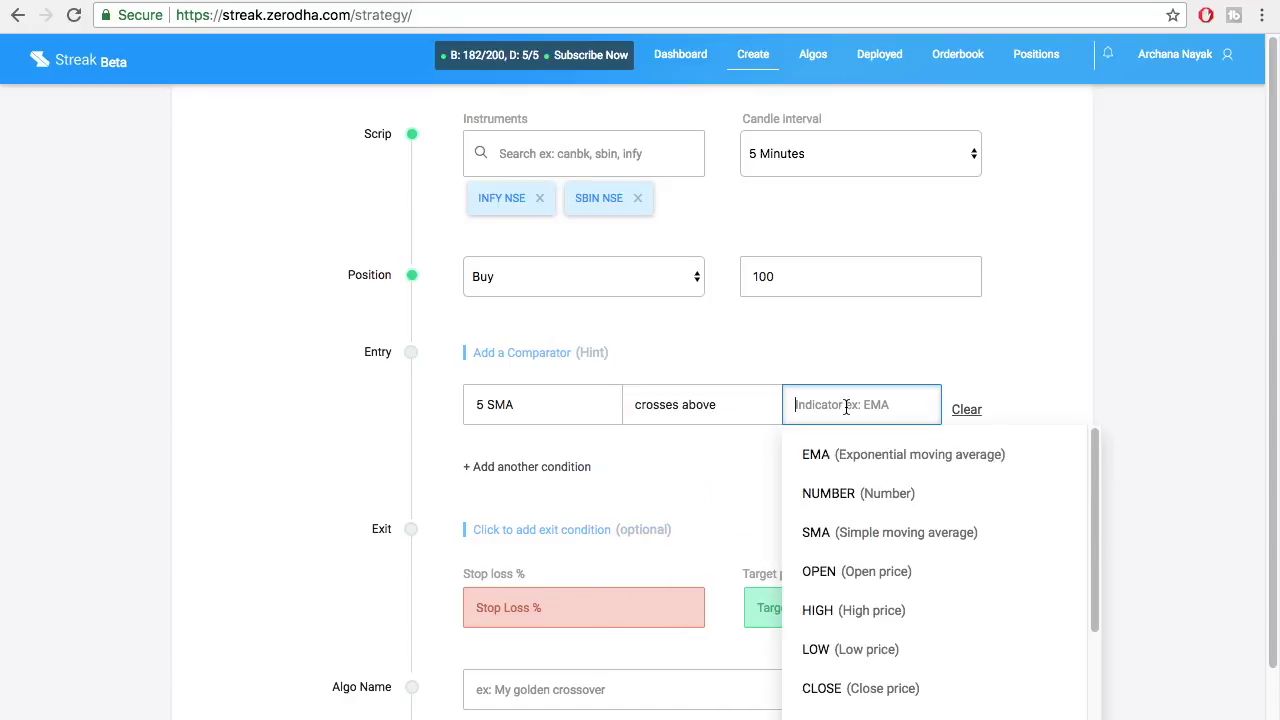
click(865, 538)
drag(837, 522, 813, 530)
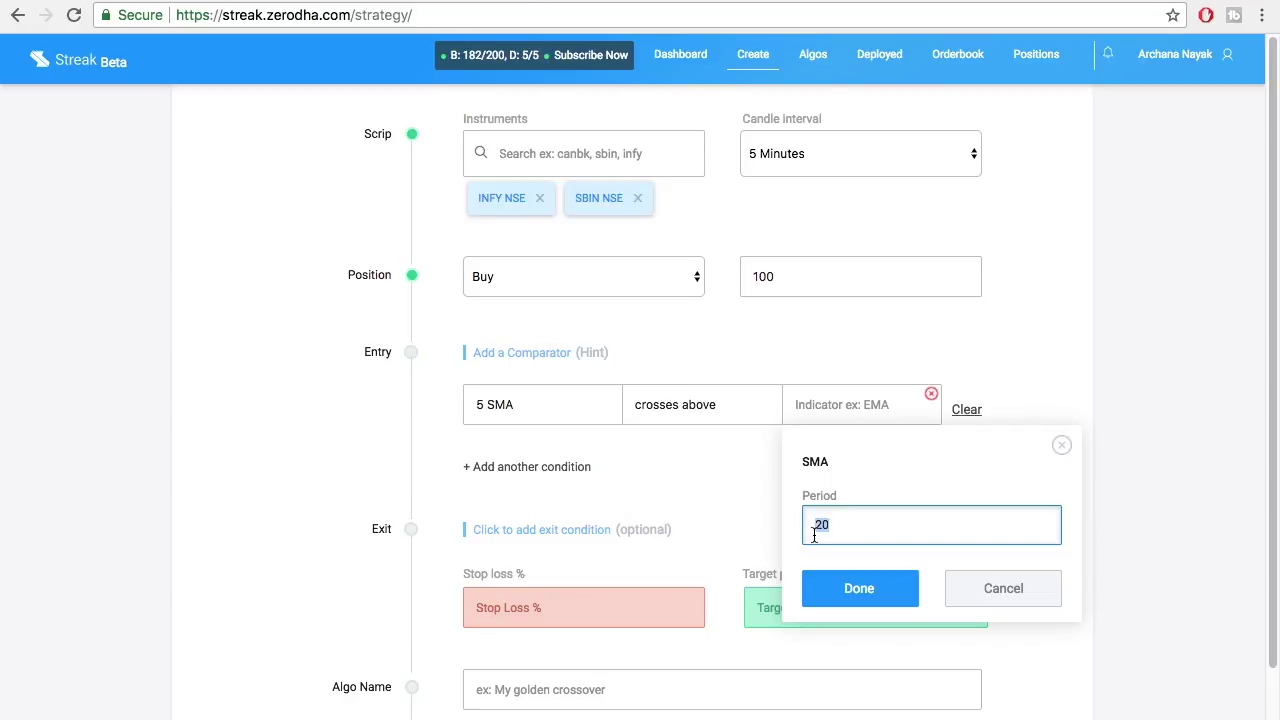
text(7)
click(866, 600)
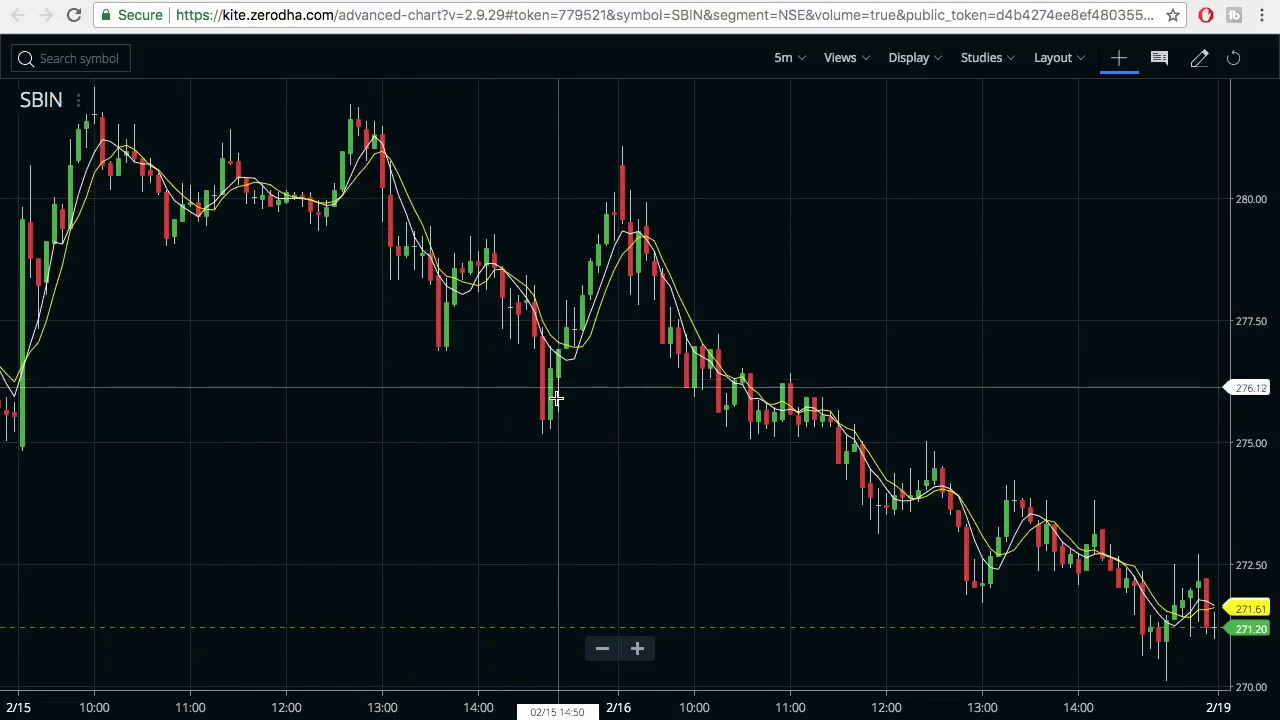
Examine the Moving Average study's settings on the SBIN chart and return to the Streak strategy form
click(1000, 72)
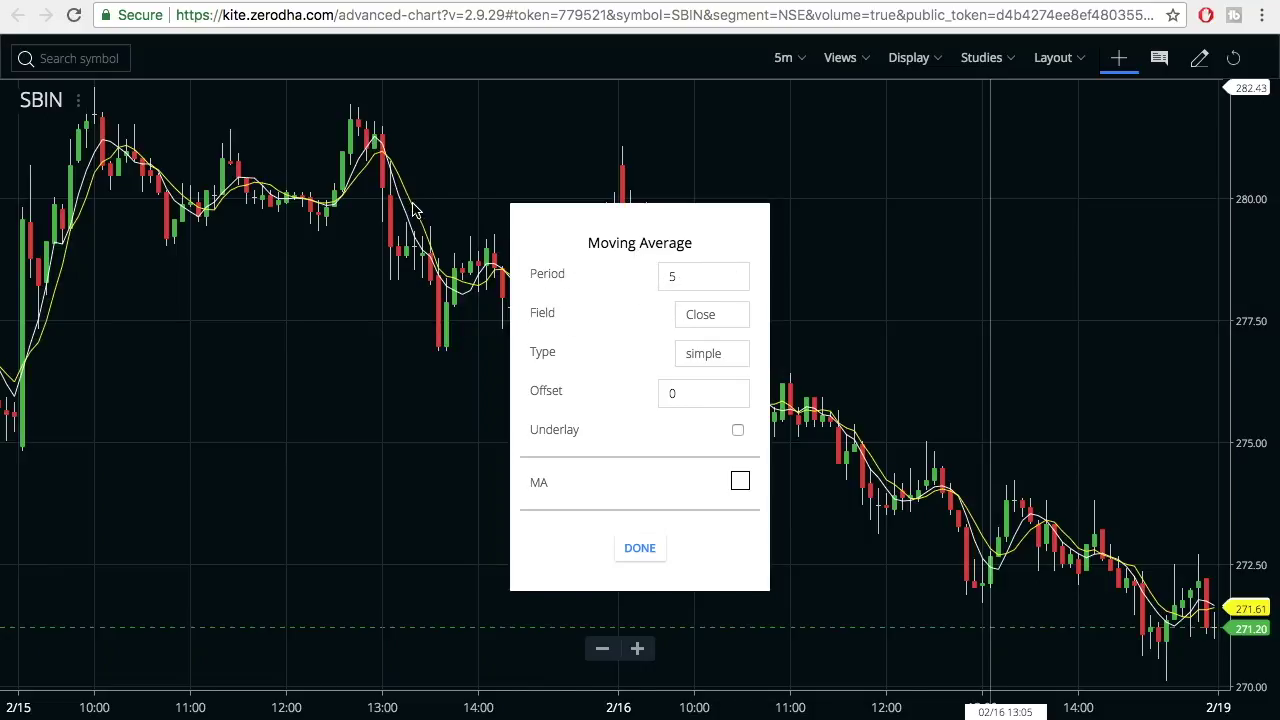
click(640, 547)
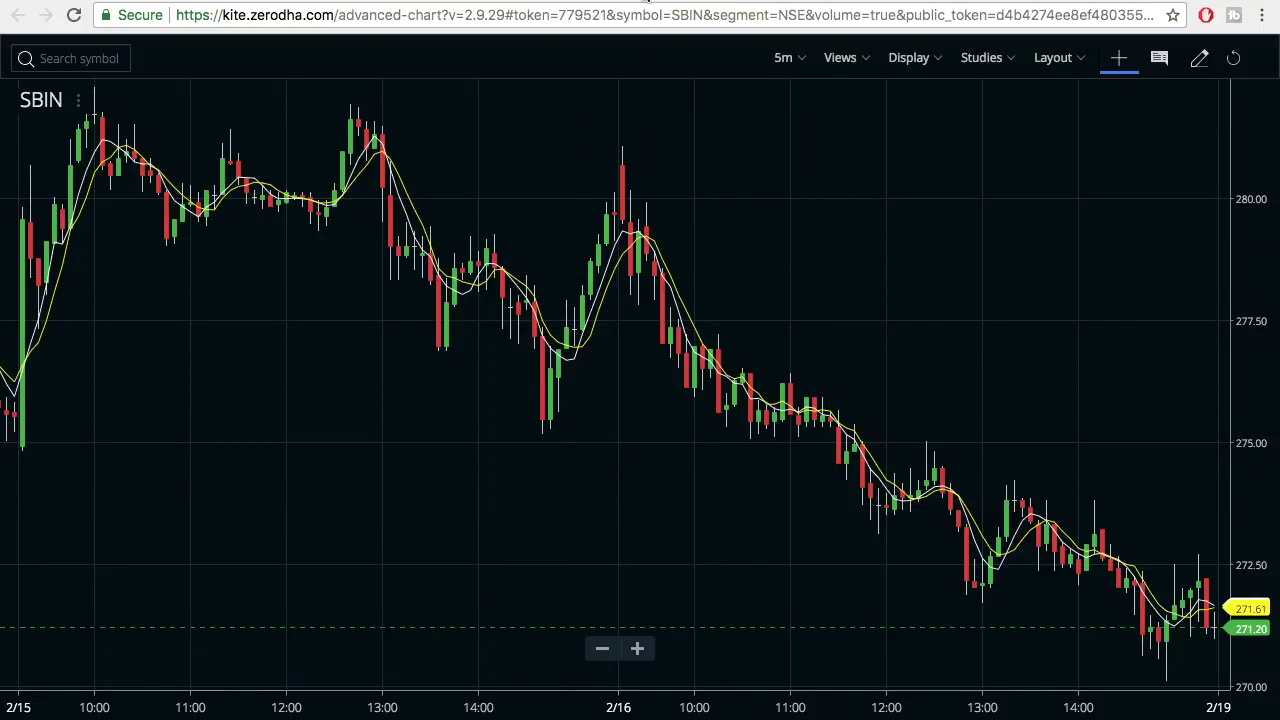
click(645, 2)
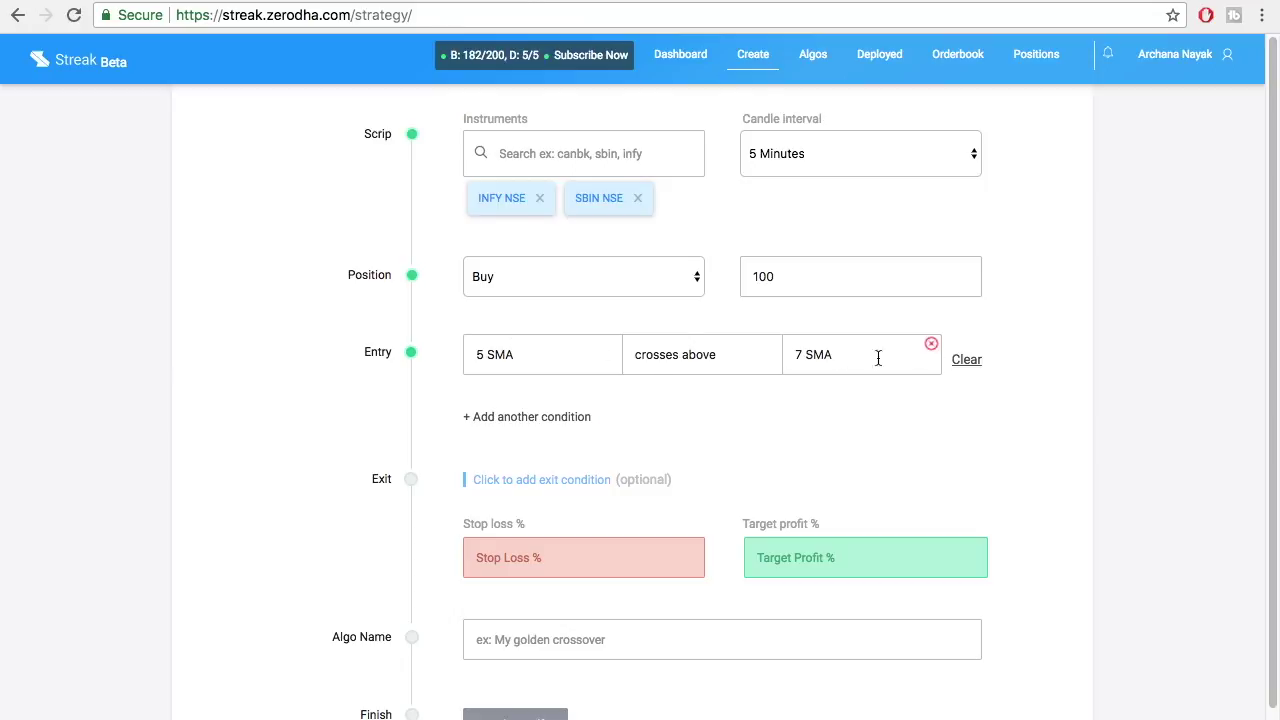
click(556, 420)
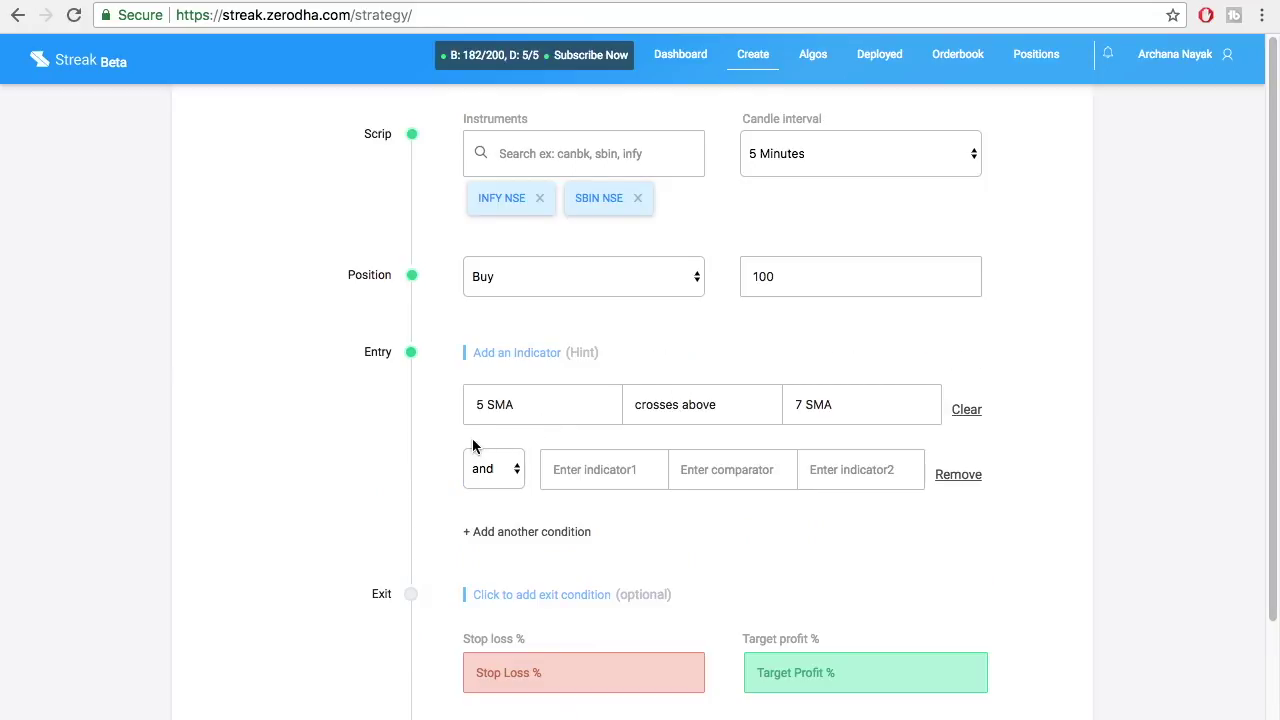
click(589, 469)
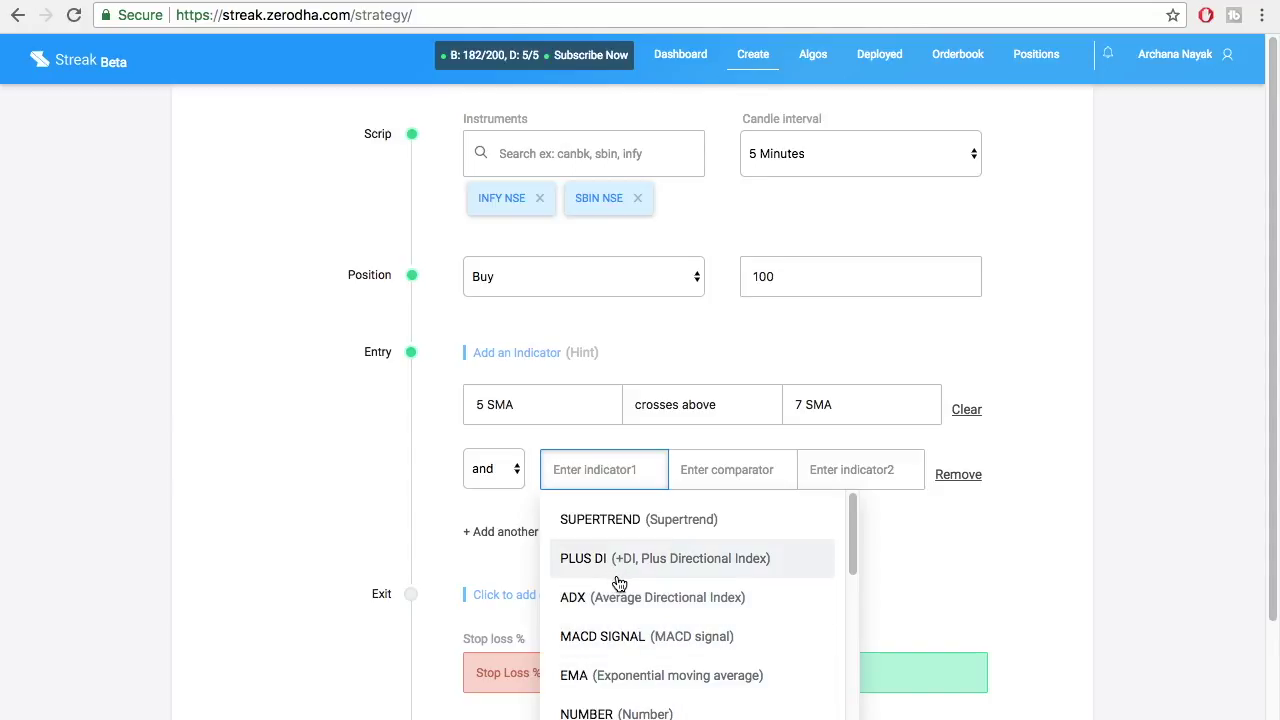
click(964, 479)
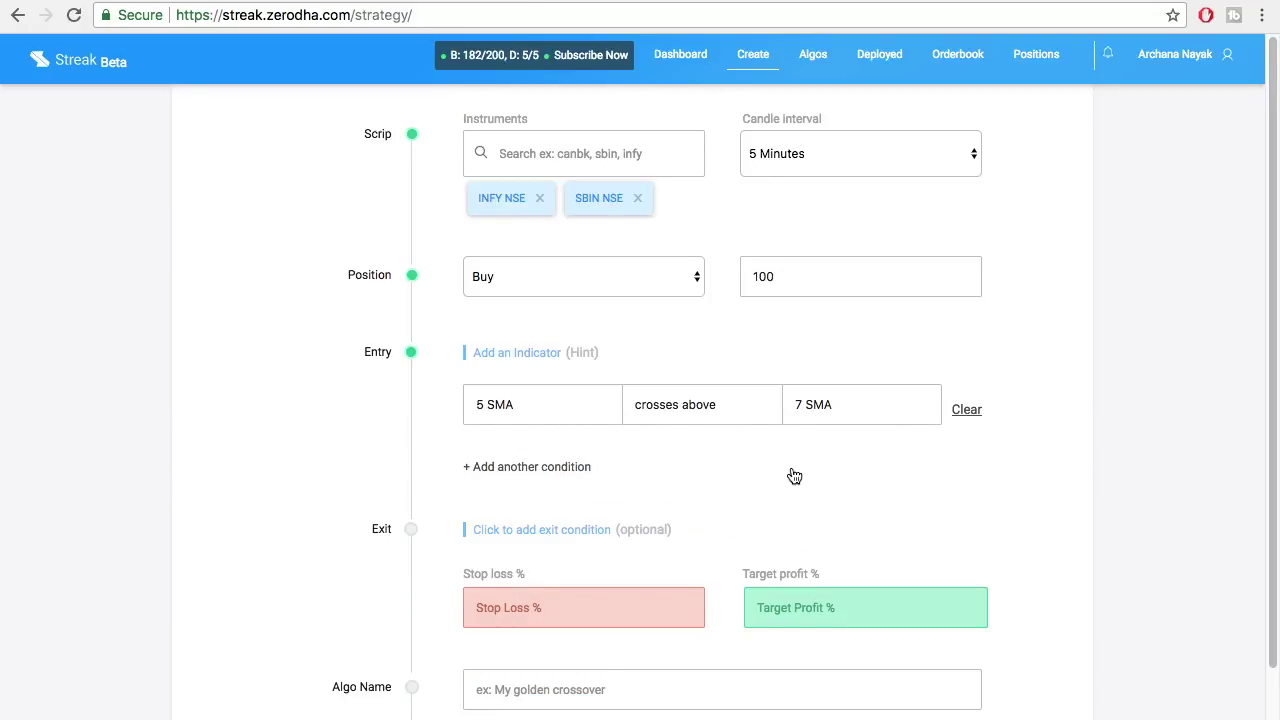
Set the exit stop loss to 0.5%
scroll(689, 549, down, 2)
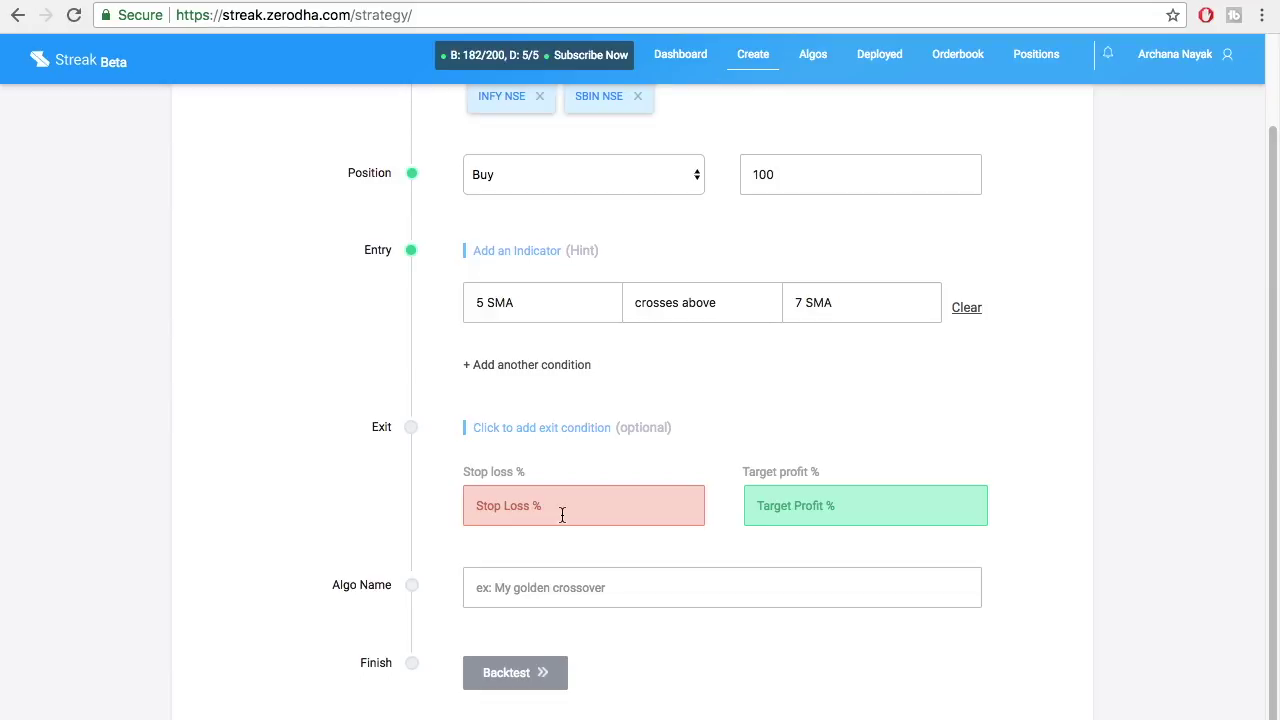
click(560, 512)
text(0.5)
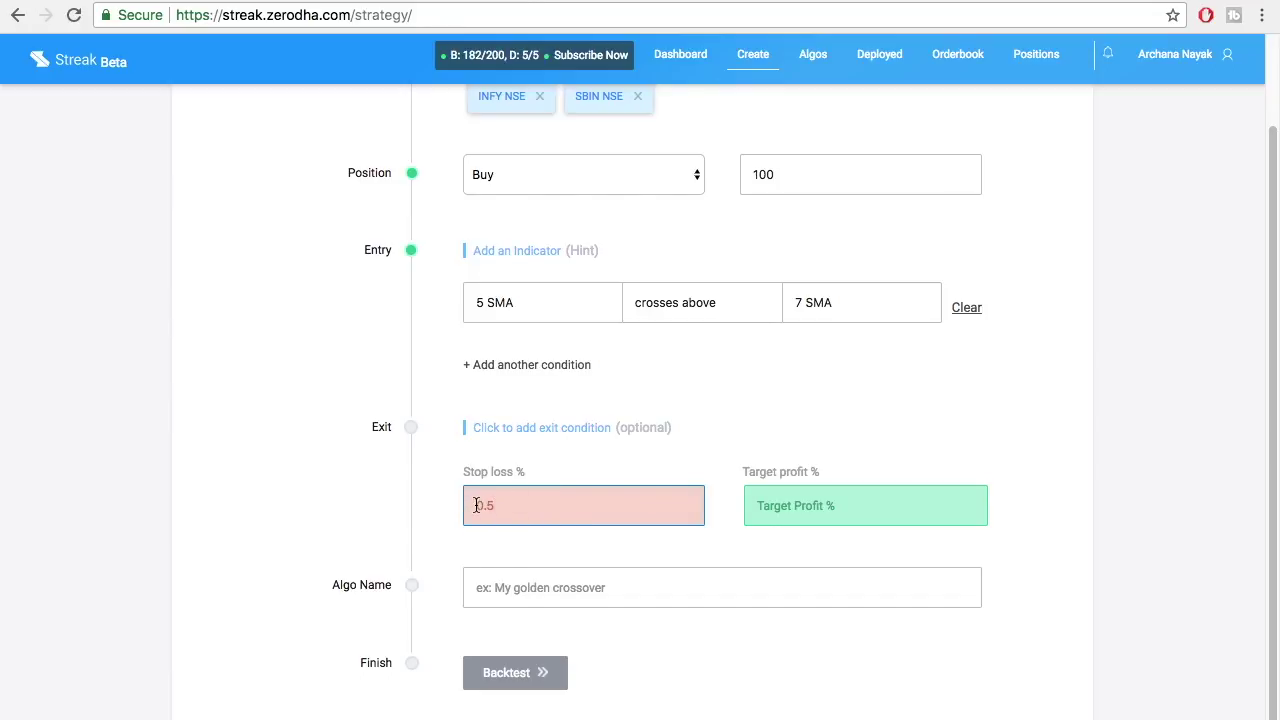
key(Return)
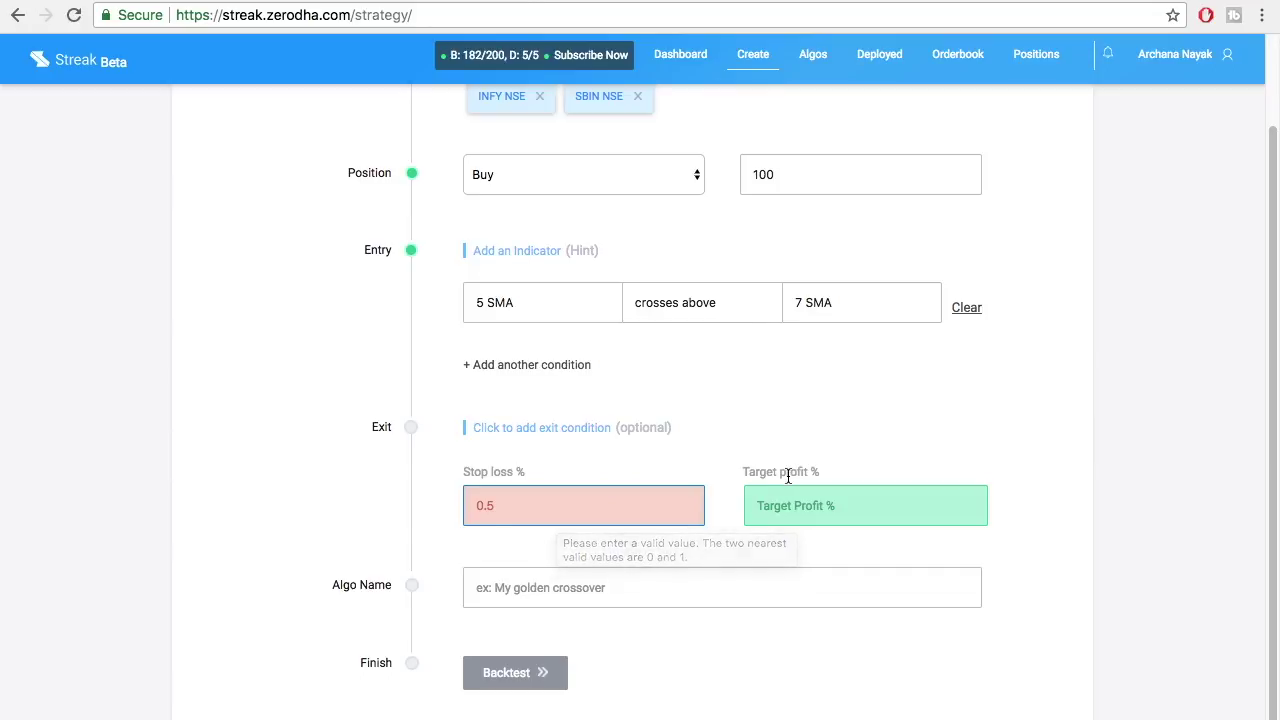
Set the exit target profit to 1% and name the algo "test2"
click(803, 515)
text(1)
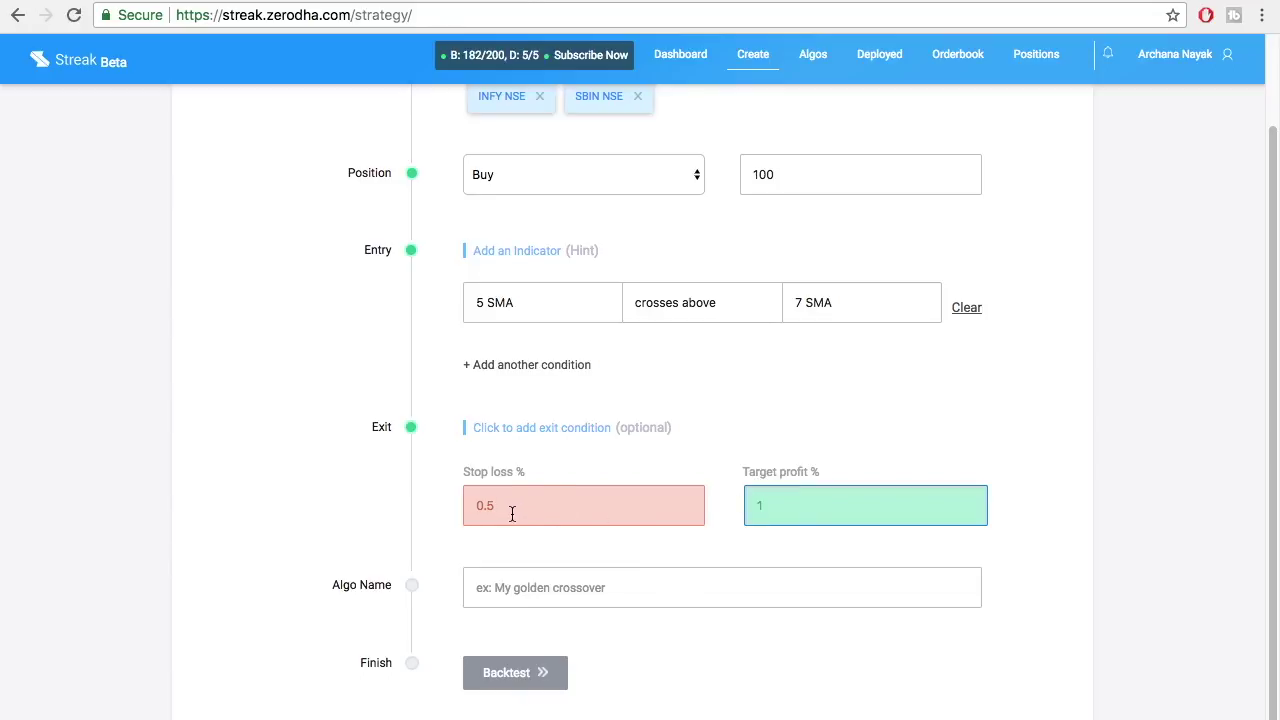
click(502, 605)
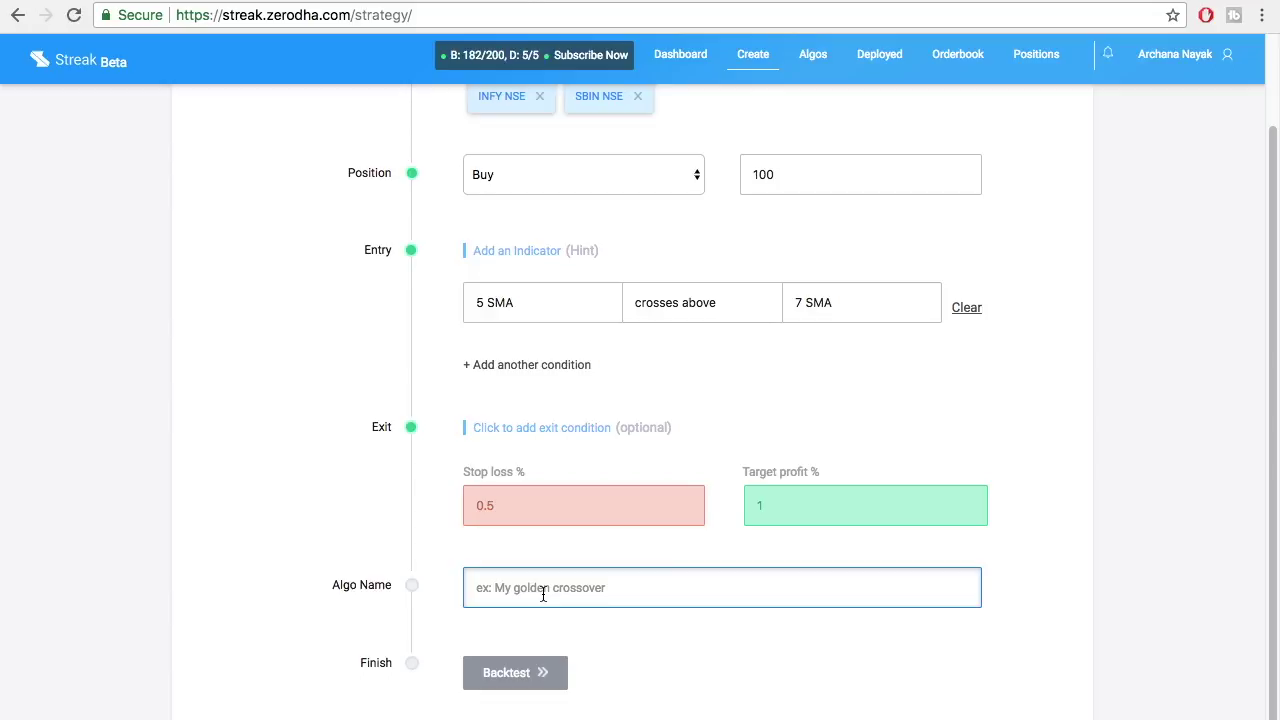
text(test2)
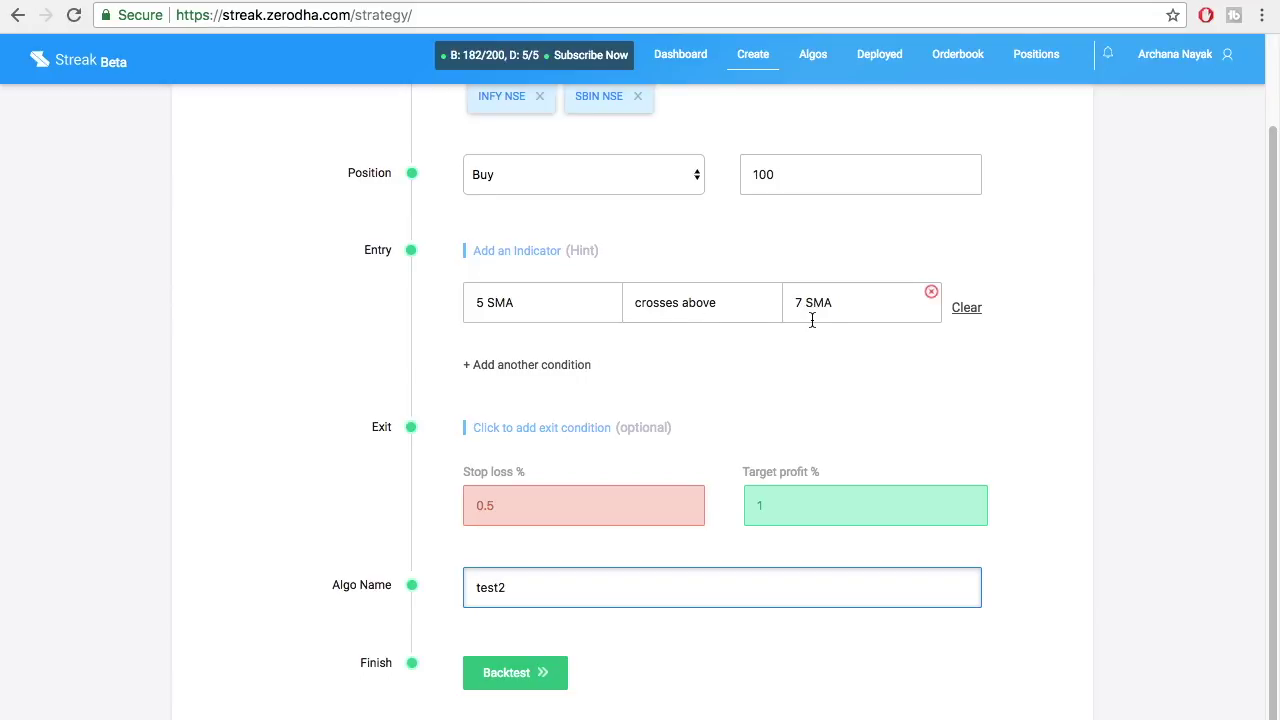
Run the backtest of the algo and check the order type choices, keeping CNC/NRML
click(510, 680)
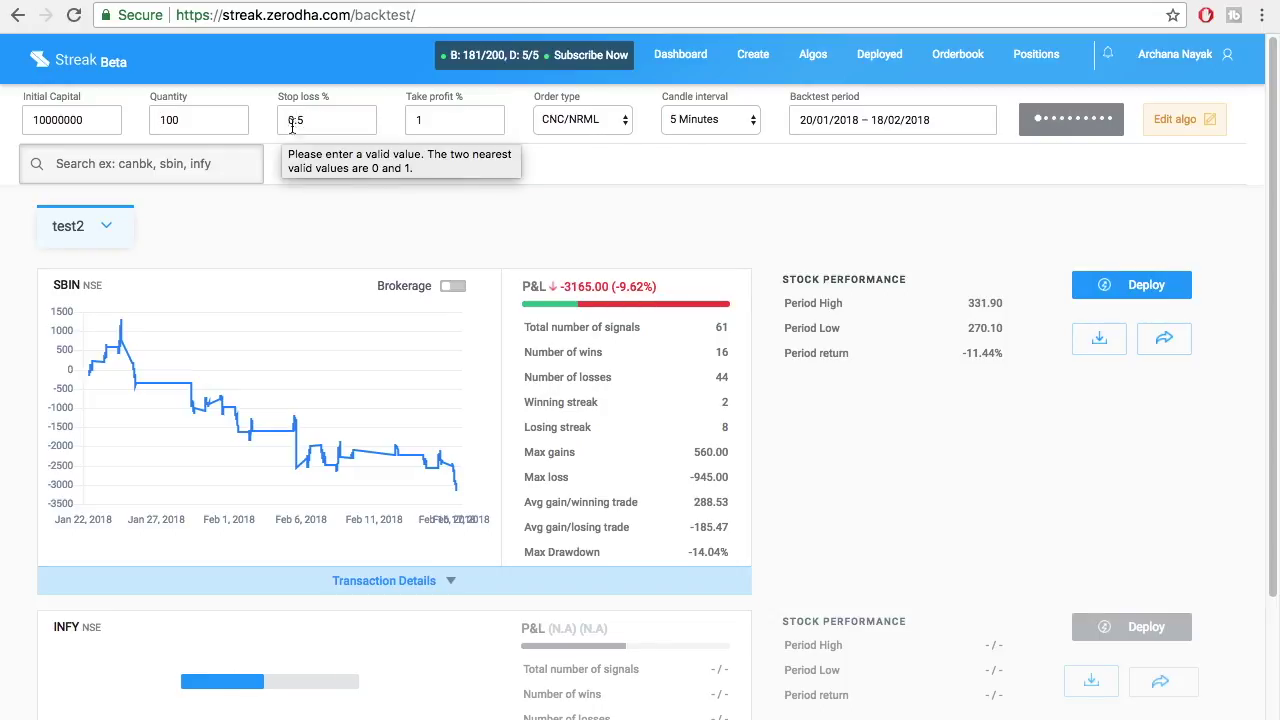
click(572, 121)
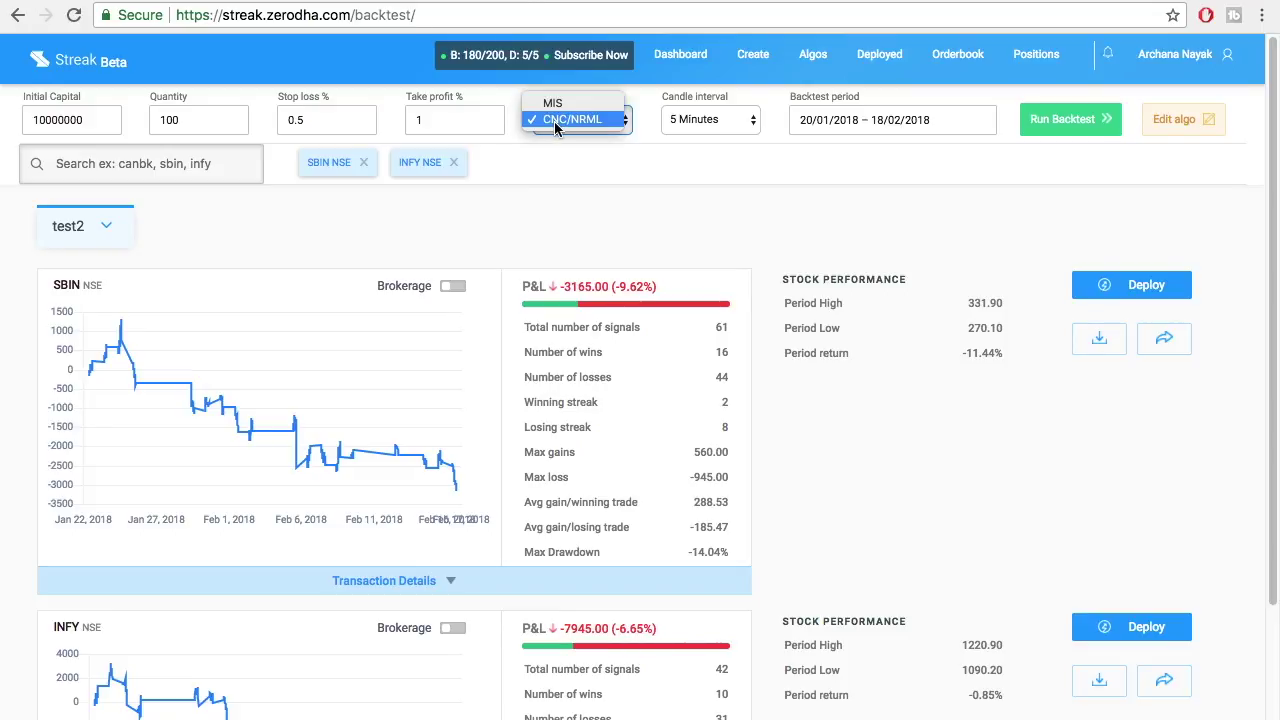
click(559, 120)
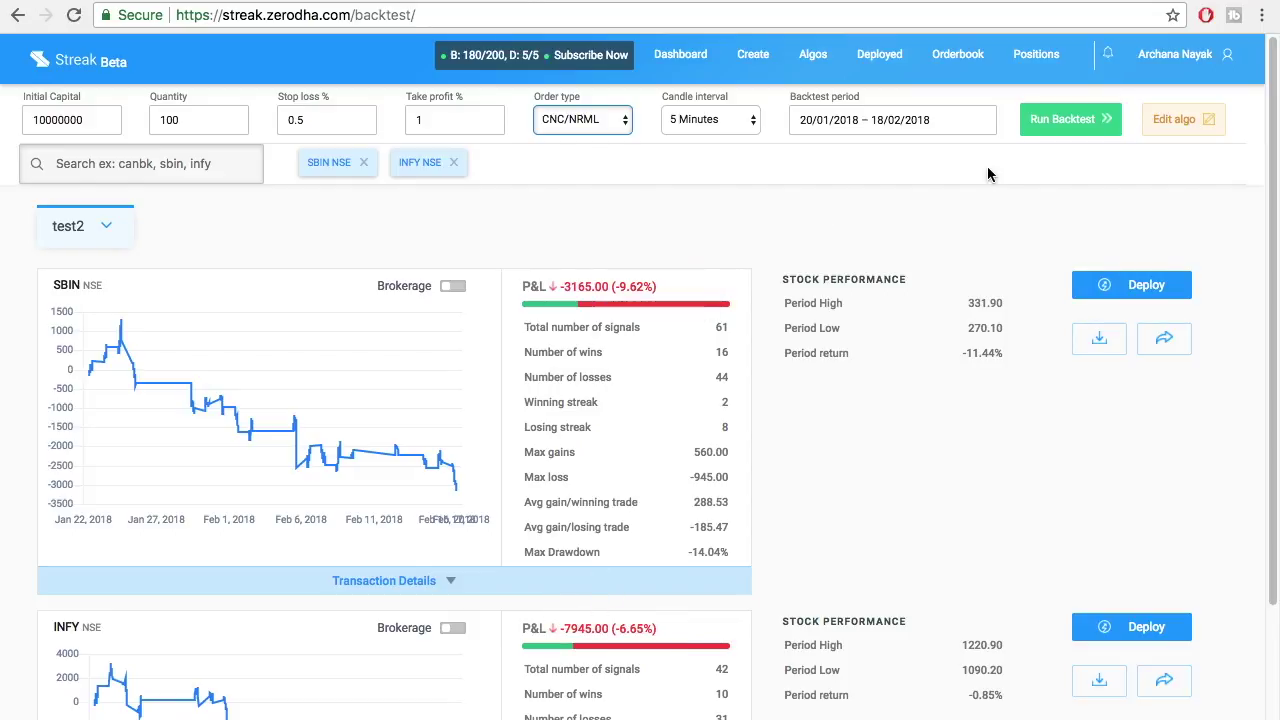
Examine the backtest results for SBIN and INFY, including P&L, wins and losses, and drawdown
scroll(630, 495, down, 2)
scroll(580, 440, up, 2)
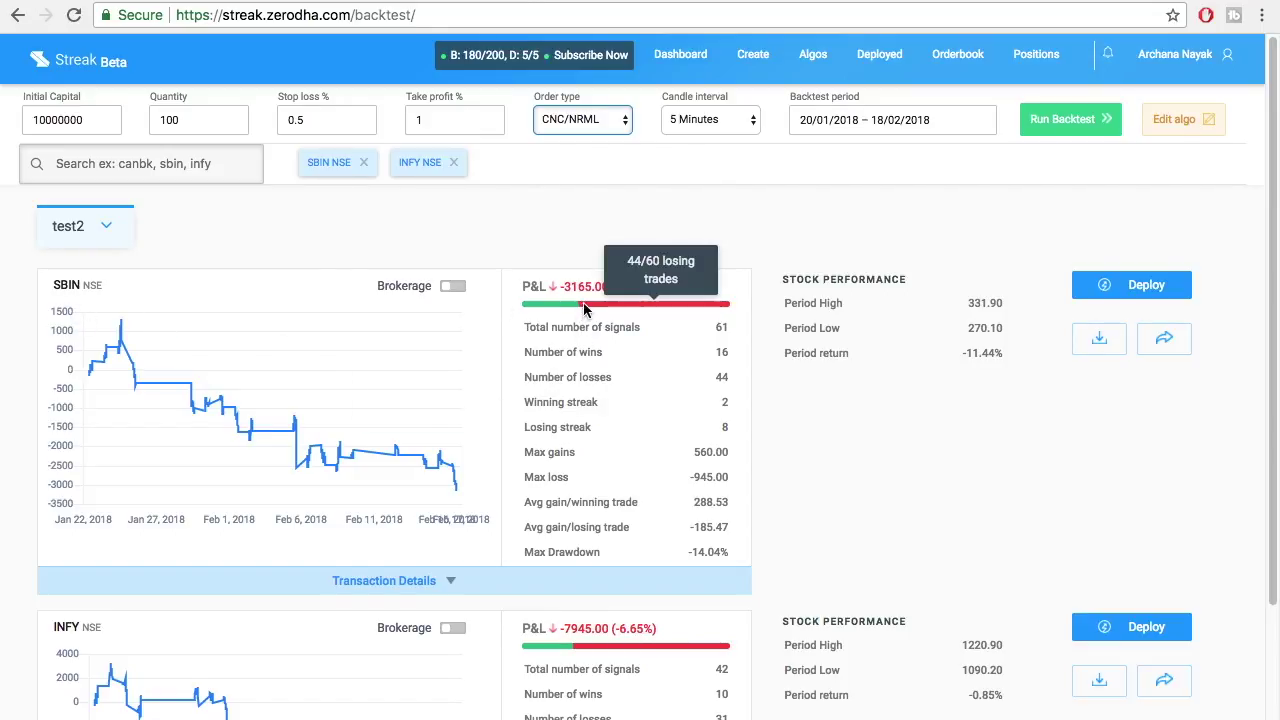
scroll(566, 510, down, 2)
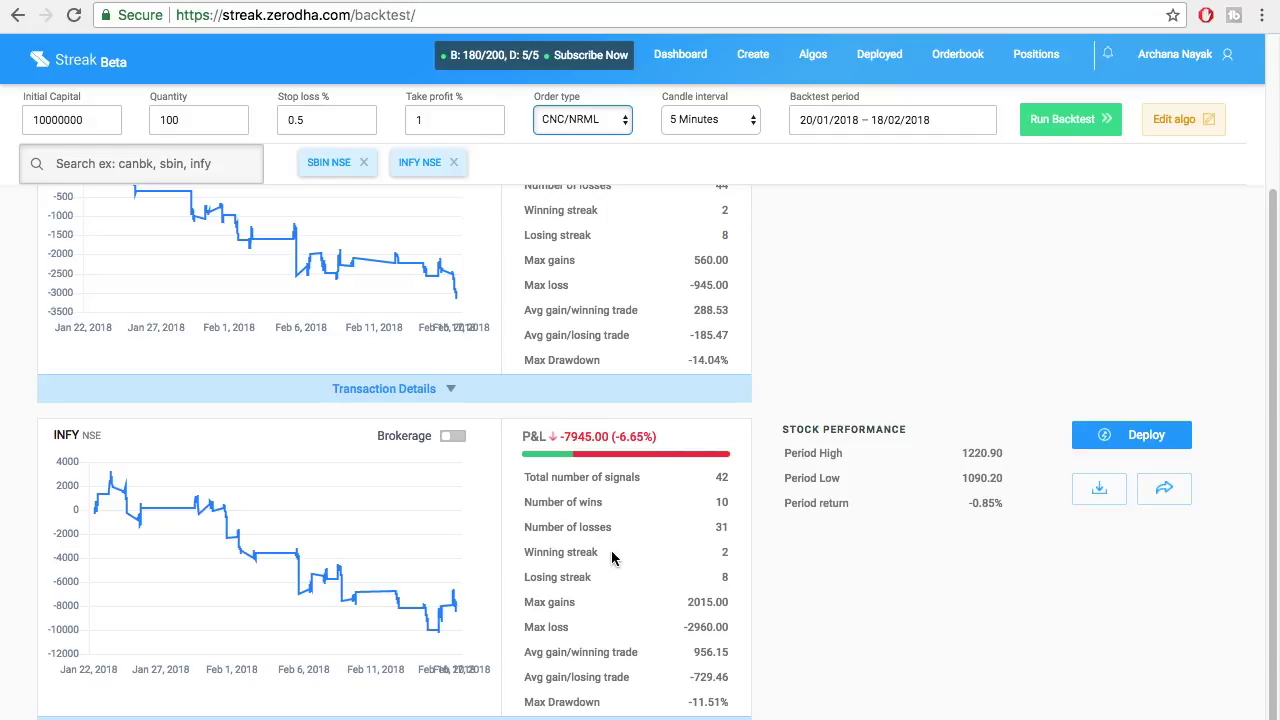
scroll(618, 358, up, 1)
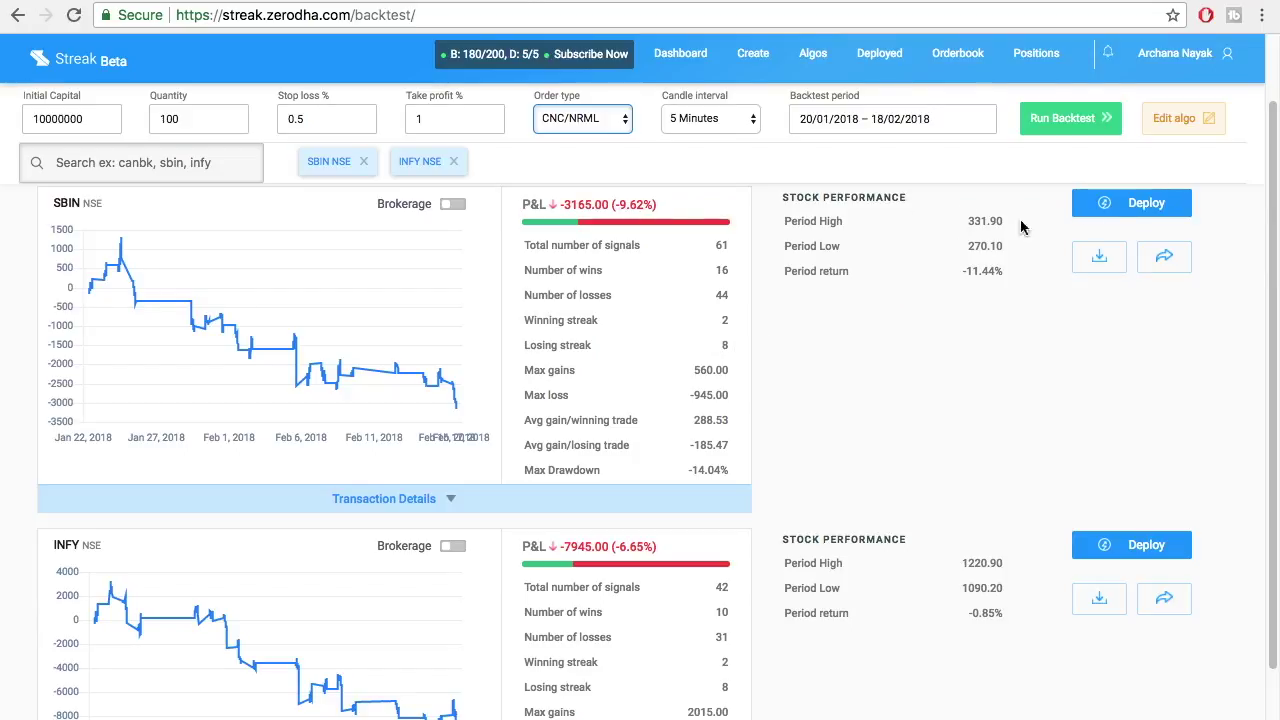
Review the deployment options for the SBIN algo and close them without deploying
click(1147, 206)
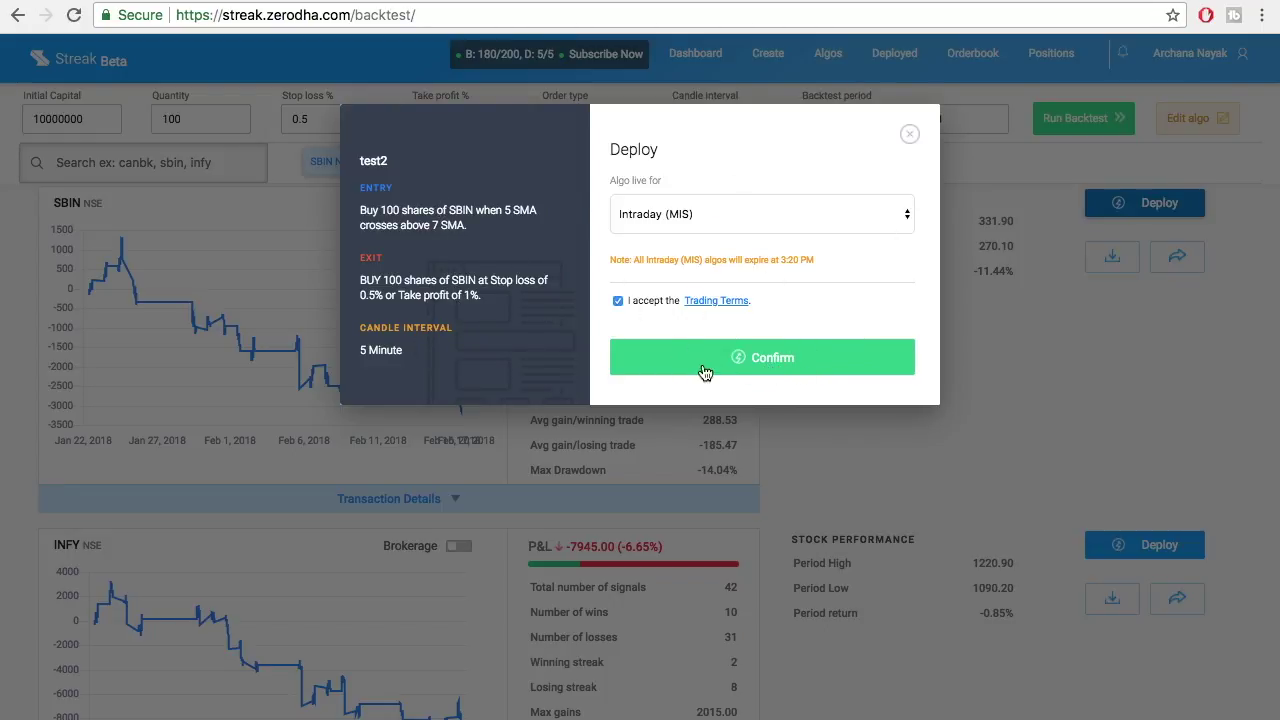
click(911, 138)
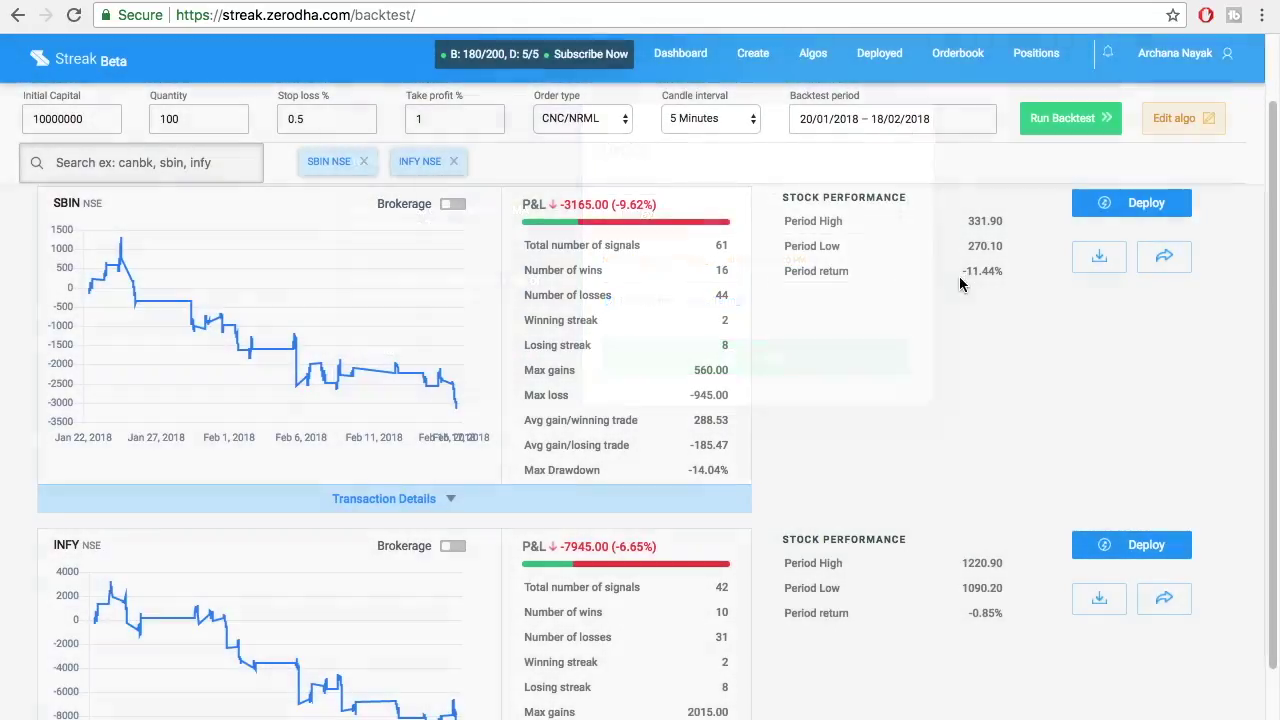